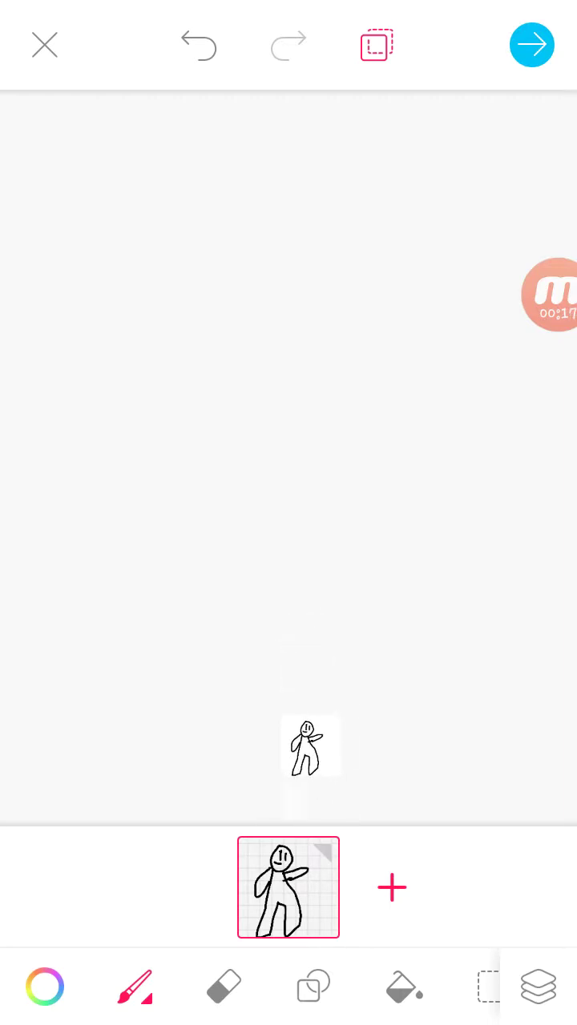
Zoom in on the finished stick figure with its pointing arm
mouse_move(324, 733)
left_mouse_down()
mouse_move(224, 704)
mouse_move(281, 304)
left_mouse_up()
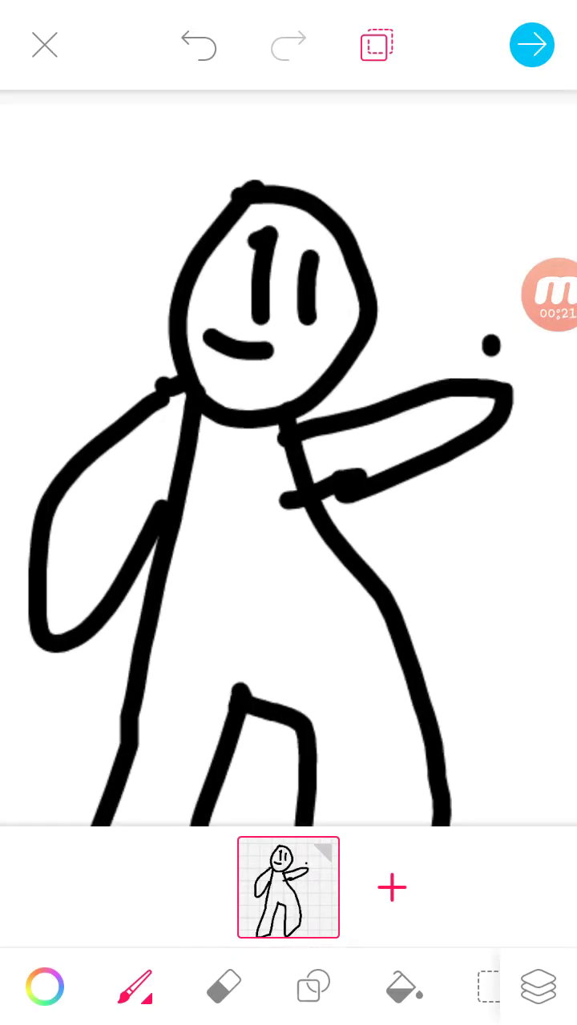
Undo the stray dot beside the pointing arm and zoom out to see the whole figure
left_click(197, 45)
left_click_drag(288, 561, 288, 481)
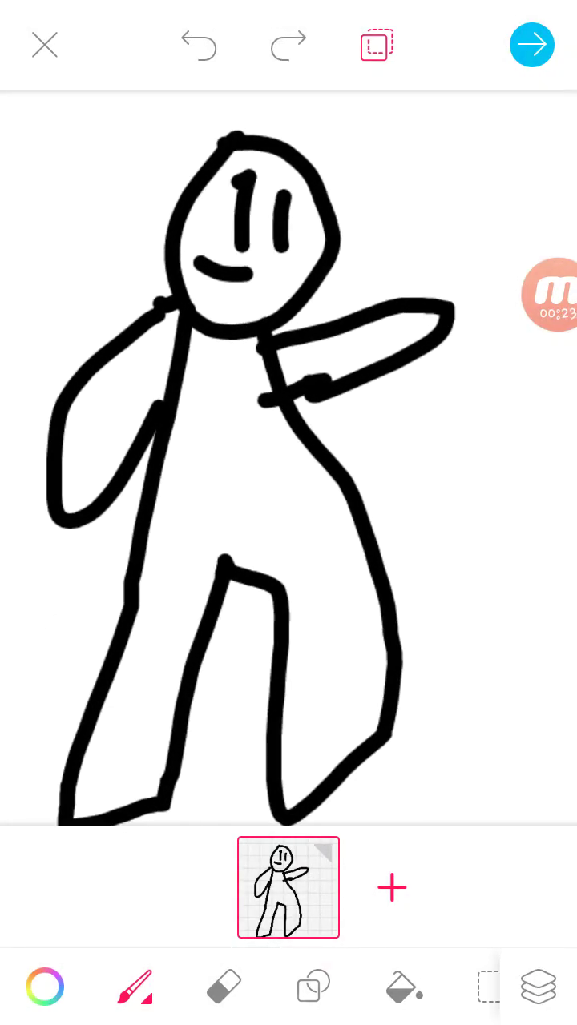
left_click_drag(288, 400, 273, 520)
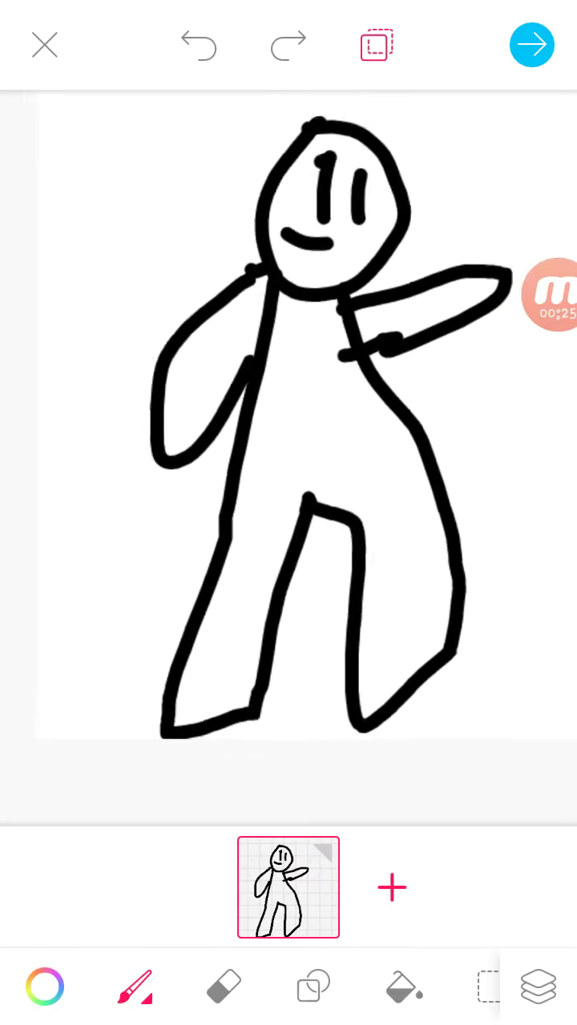
mouse_move(288, 480)
left_mouse_down()
mouse_move(264, 560)
mouse_move(336, 480)
left_mouse_up()
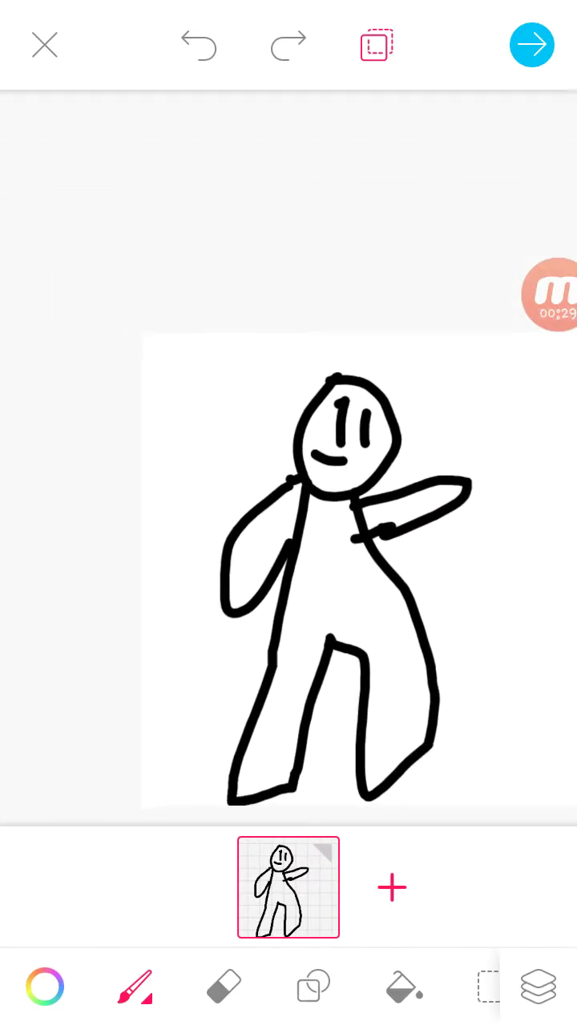
scroll(288, 480, "down", 5)
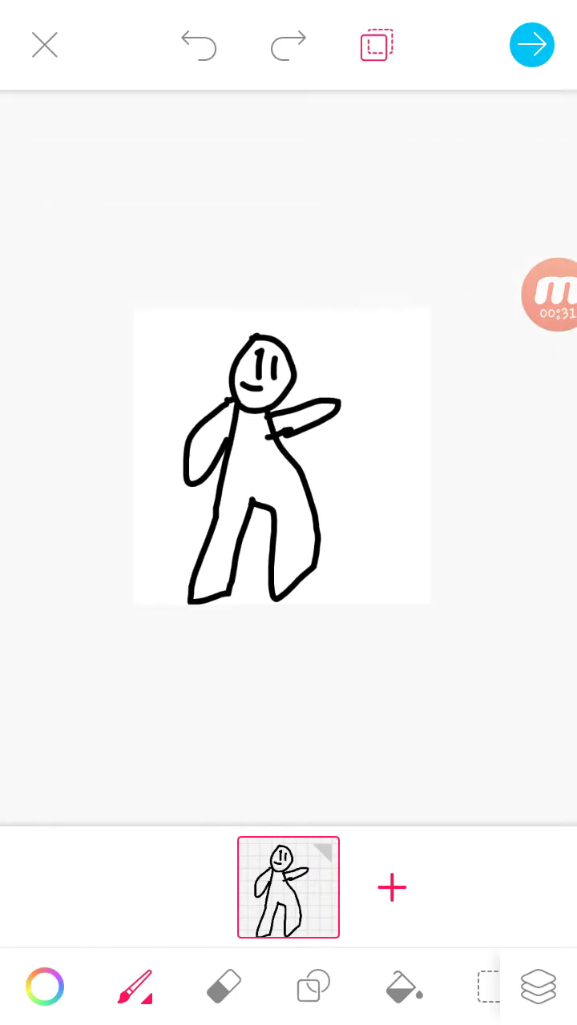
scroll(288, 465, "down", 3)
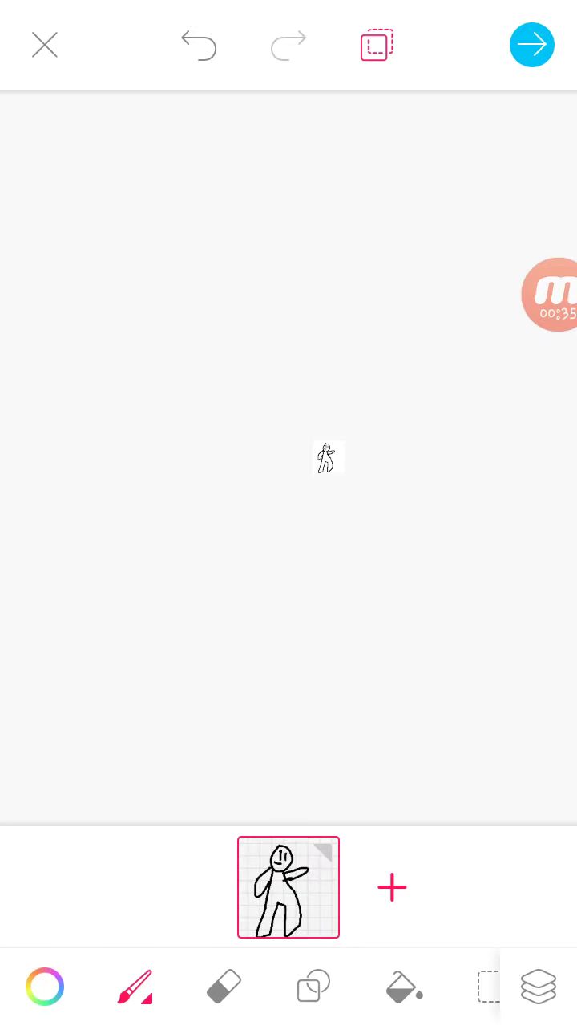
scroll(288, 401, "up", 6)
scroll(289, 480, "up", 5)
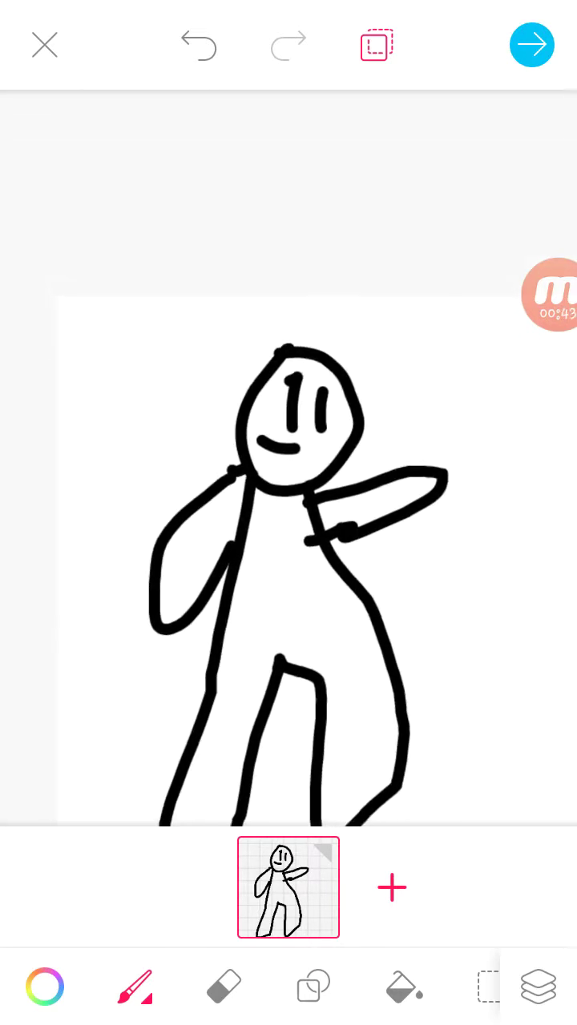
scroll(289, 480, "up", 4)
scroll(288, 400, "up", 6)
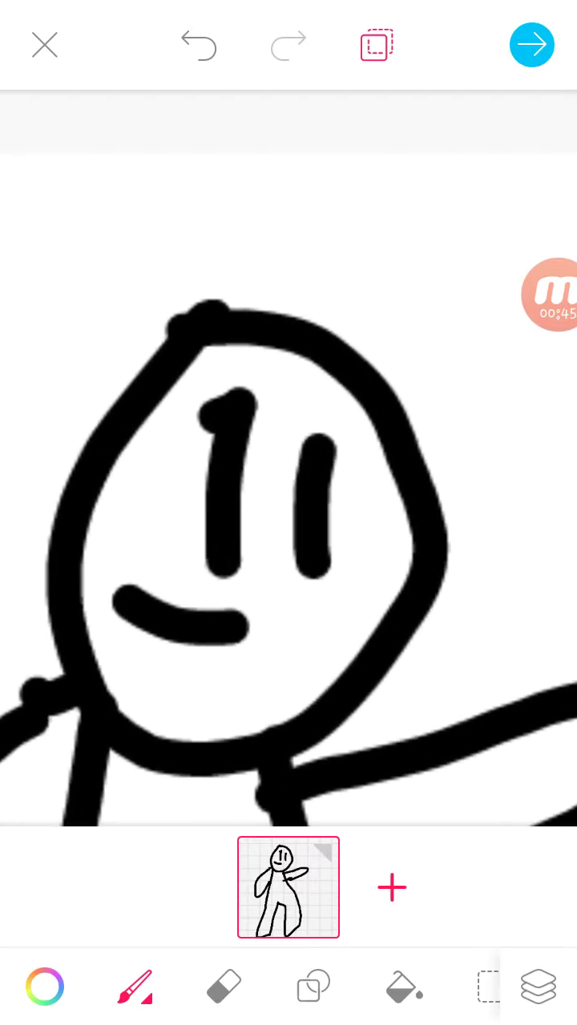
scroll(288, 440, "up", 3)
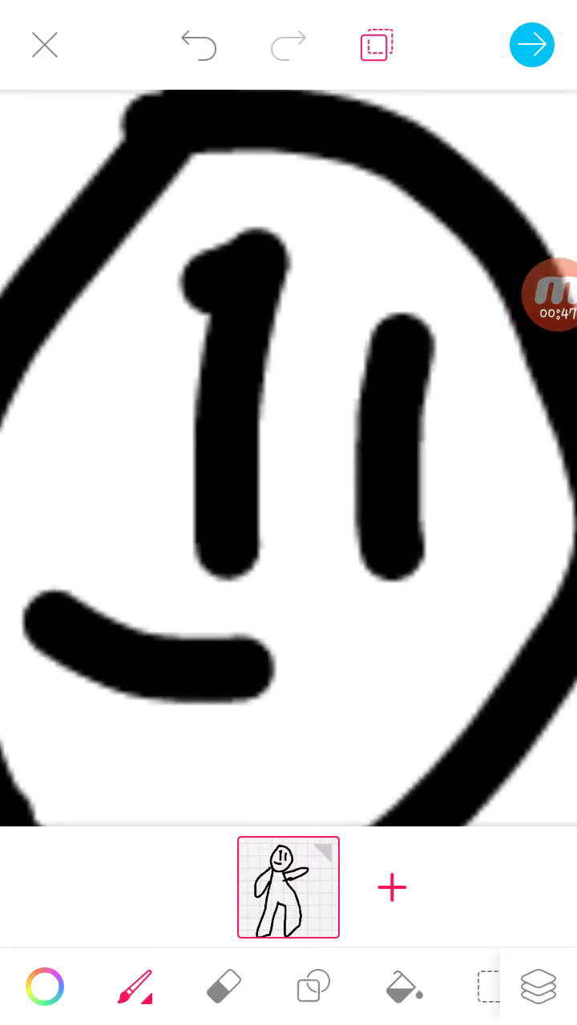
scroll(289, 440, "down", 3)
scroll(288, 440, "up", 3)
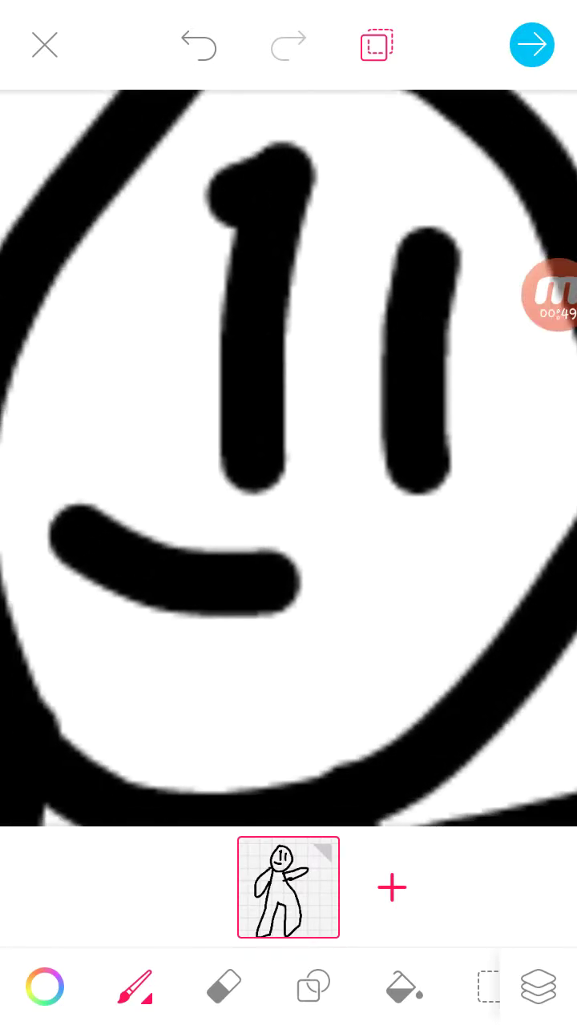
Draw a short horizontal nose stroke below the stick figure's left eye
left_click_drag(288, 400, 272, 449)
left_click_drag(192, 552, 376, 584)
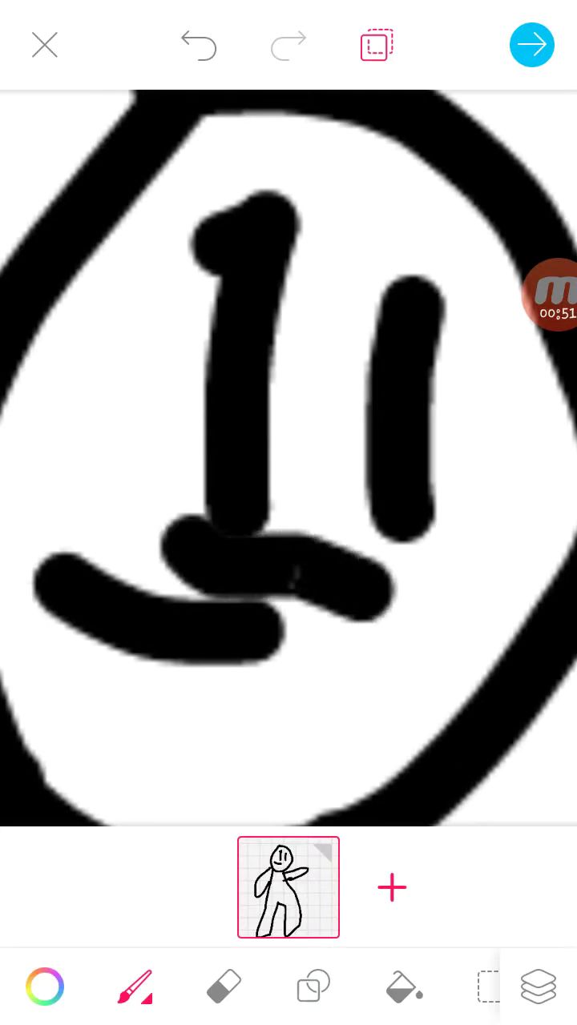
scroll(288, 441, "down", 5)
scroll(289, 481, "down", 3)
scroll(289, 481, "up", 3)
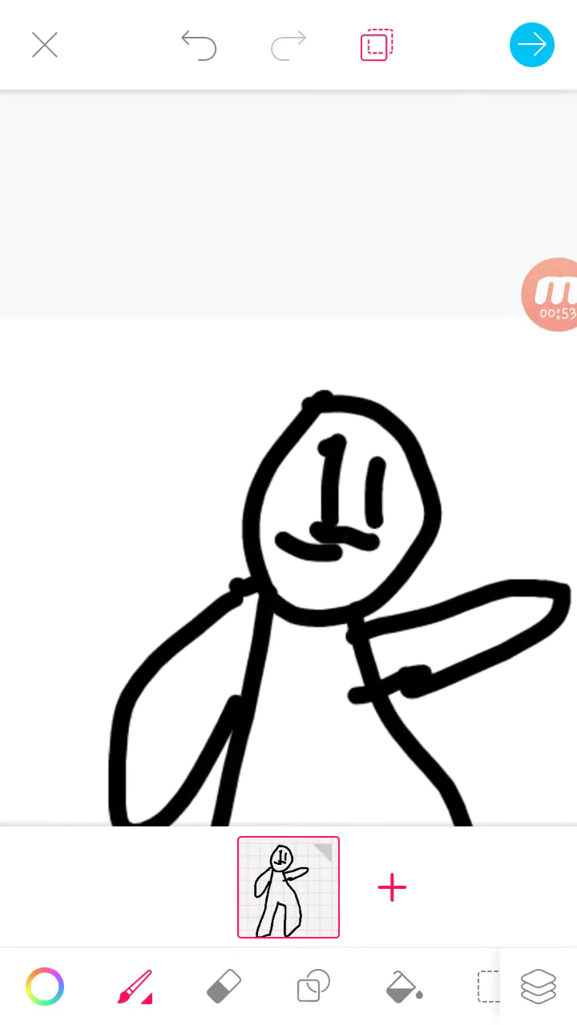
scroll(289, 480, "down", 3)
scroll(288, 480, "up", 1)
scroll(384, 376, "up", 3)
scroll(384, 376, "up", 3)
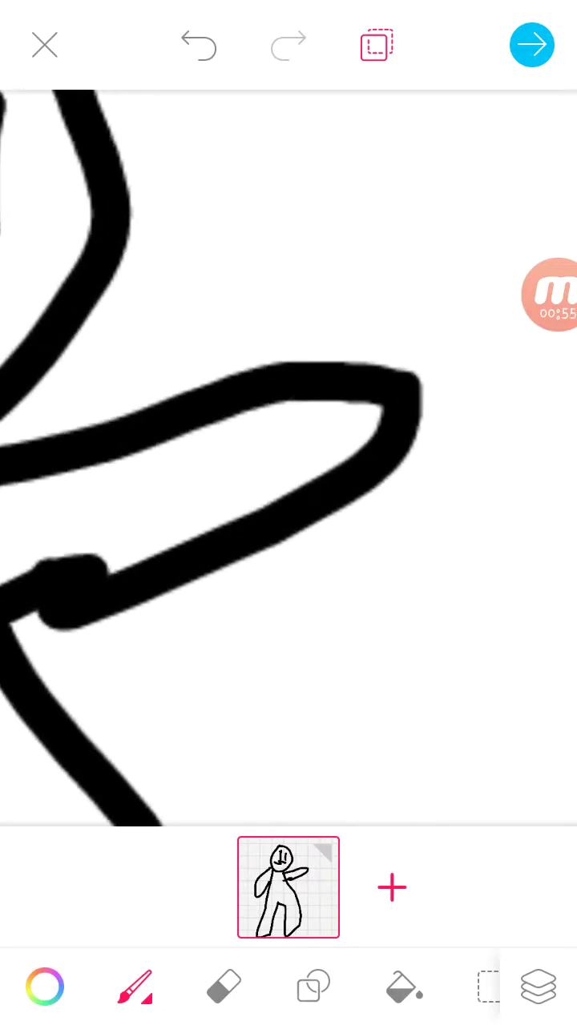
scroll(384, 377, "up", 2)
scroll(321, 480, "up", 2)
Draw a knife with a blade and crossguard in the pointing hand
mouse_move(232, 593)
left_mouse_down()
mouse_move(233, 96)
mouse_move(416, 633)
left_mouse_up()
left_click_drag(144, 569, 564, 500)
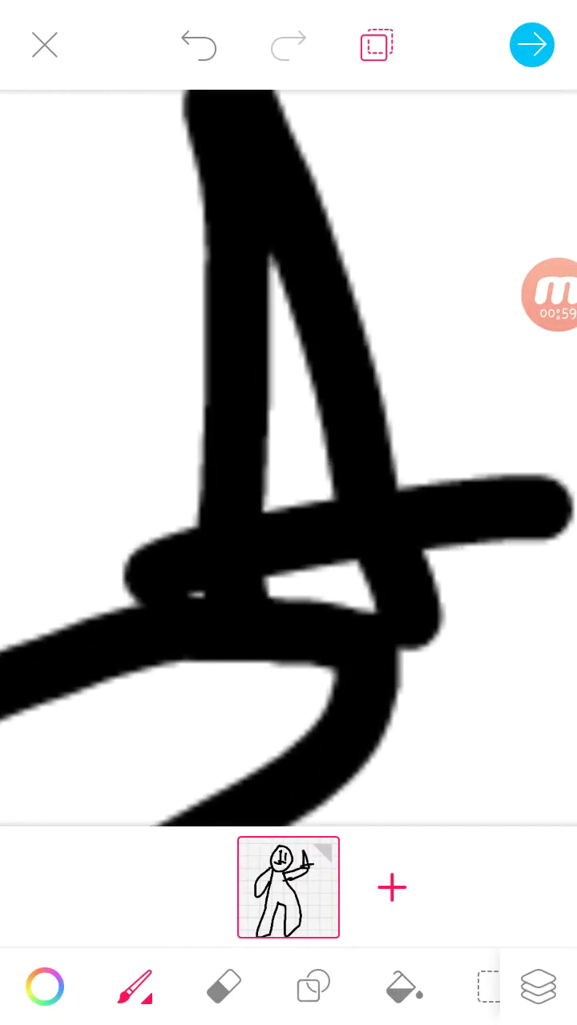
left_click_drag(305, 792, 408, 657)
scroll(289, 480, "down", 3)
scroll(288, 480, "down", 5)
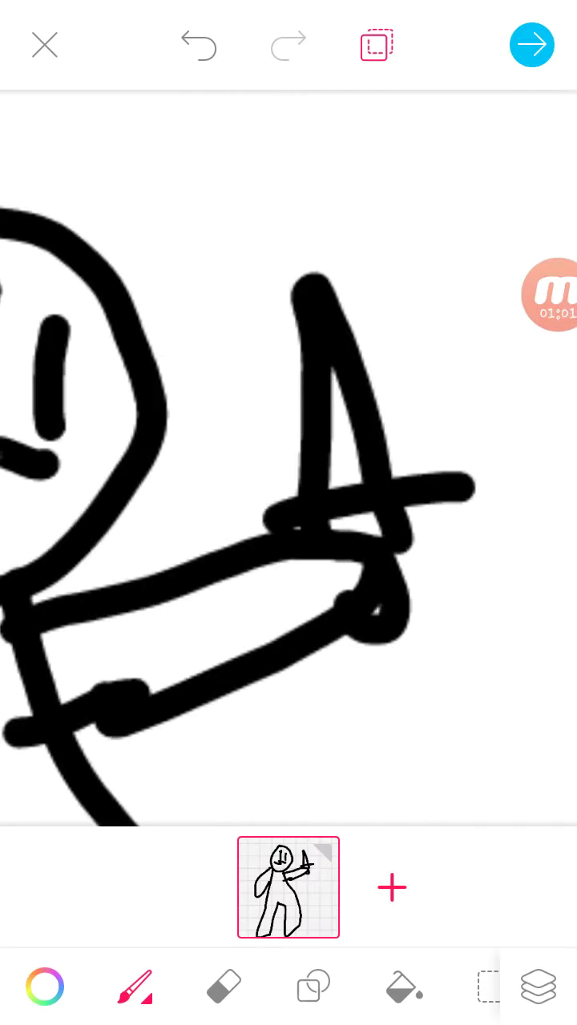
scroll(288, 480, "down", 3)
scroll(288, 481, "down", 2)
scroll(401, 401, "up", 5)
scroll(401, 401, "up", 4)
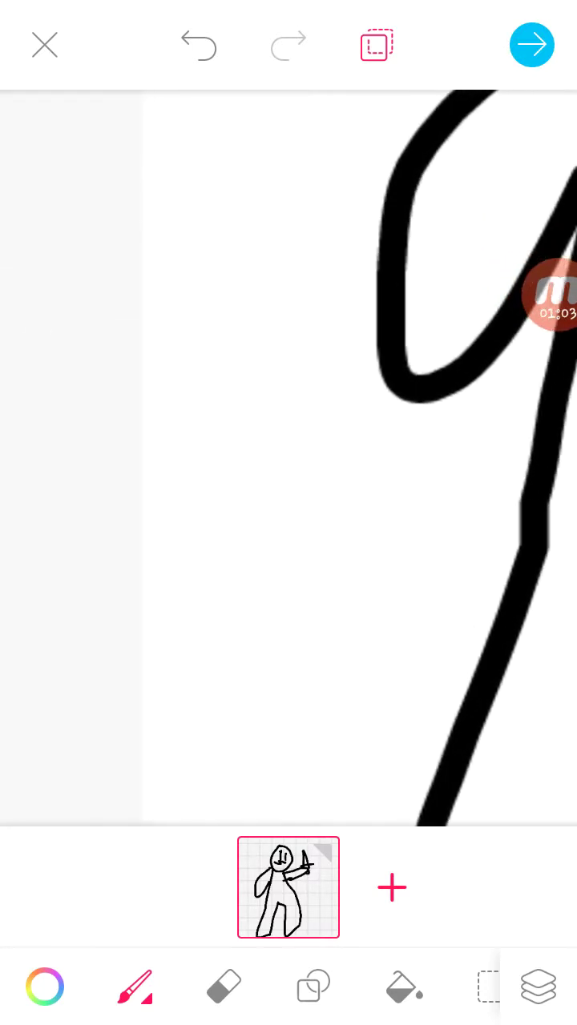
Draw a small creature gripped in the other hand, plus a mark below the pointing arm
mouse_move(257, 400)
left_mouse_down()
mouse_move(344, 480)
mouse_move(221, 365)
left_mouse_up()
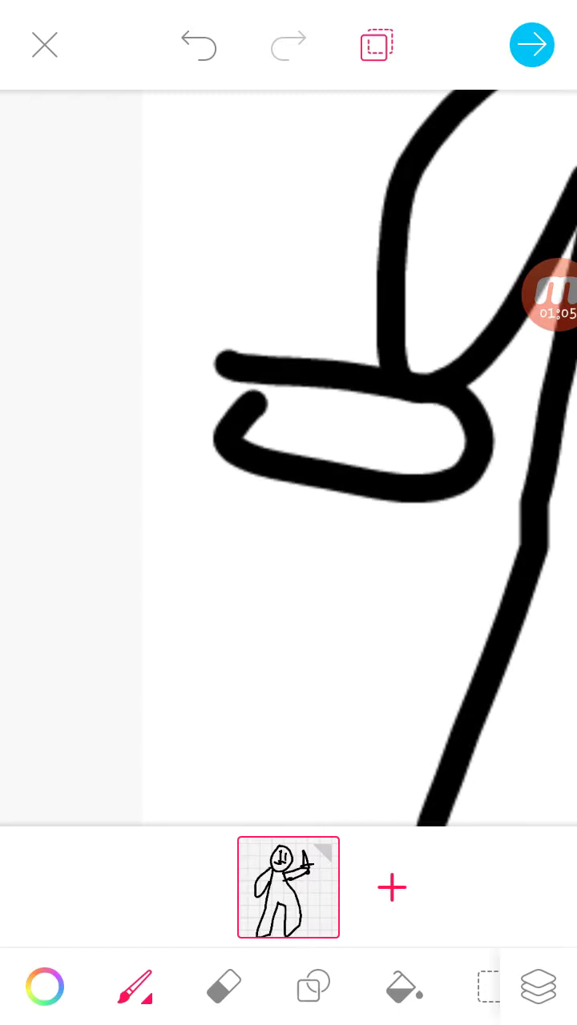
mouse_move(193, 444)
left_mouse_down()
mouse_move(264, 396)
mouse_move(316, 388)
left_mouse_up()
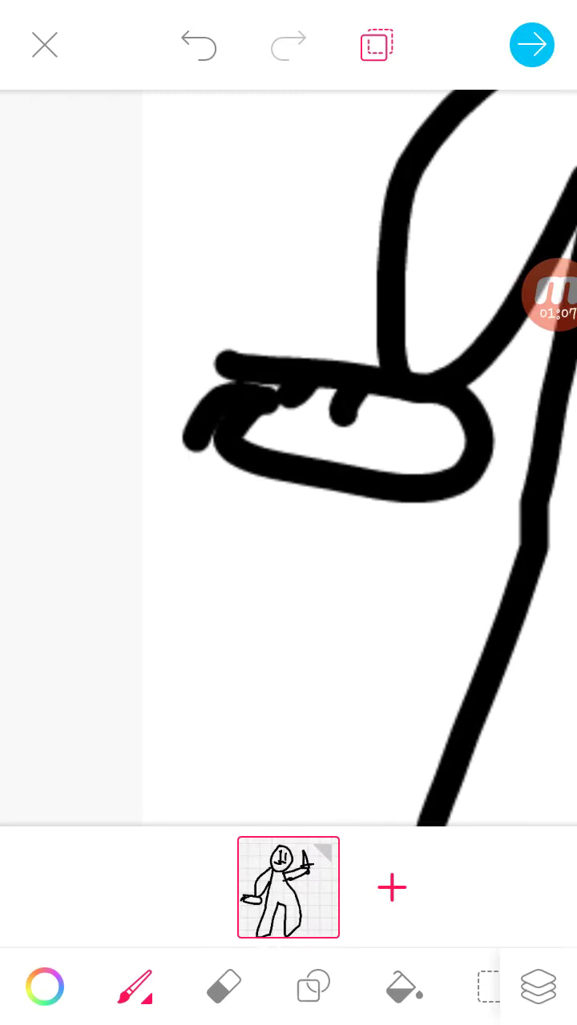
mouse_move(277, 345)
left_mouse_down()
mouse_move(320, 208)
mouse_move(352, 457)
left_mouse_up()
left_click_drag(280, 437, 352, 465)
left_click_drag(160, 512, 288, 569)
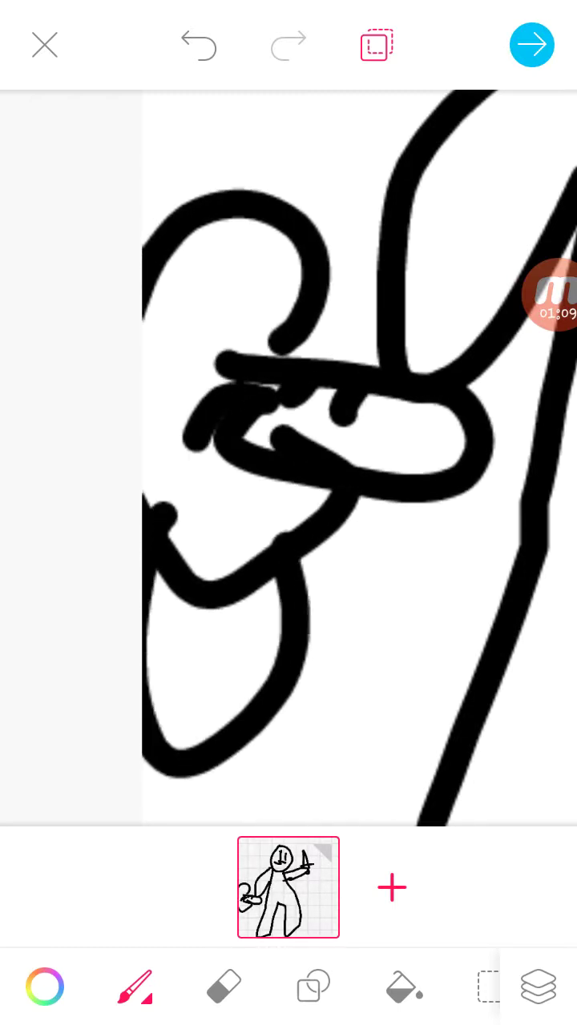
left_click_drag(201, 609, 232, 720)
mouse_move(280, 552)
left_mouse_down()
mouse_move(192, 737)
mouse_move(184, 824)
left_mouse_up()
left_click_drag(248, 825, 356, 801)
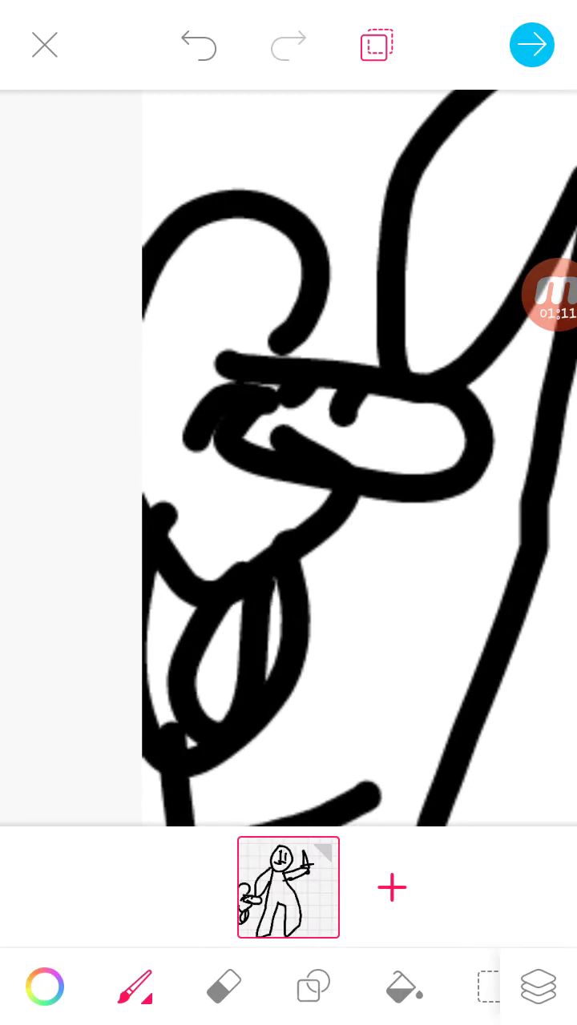
scroll(361, 440, "down", 3)
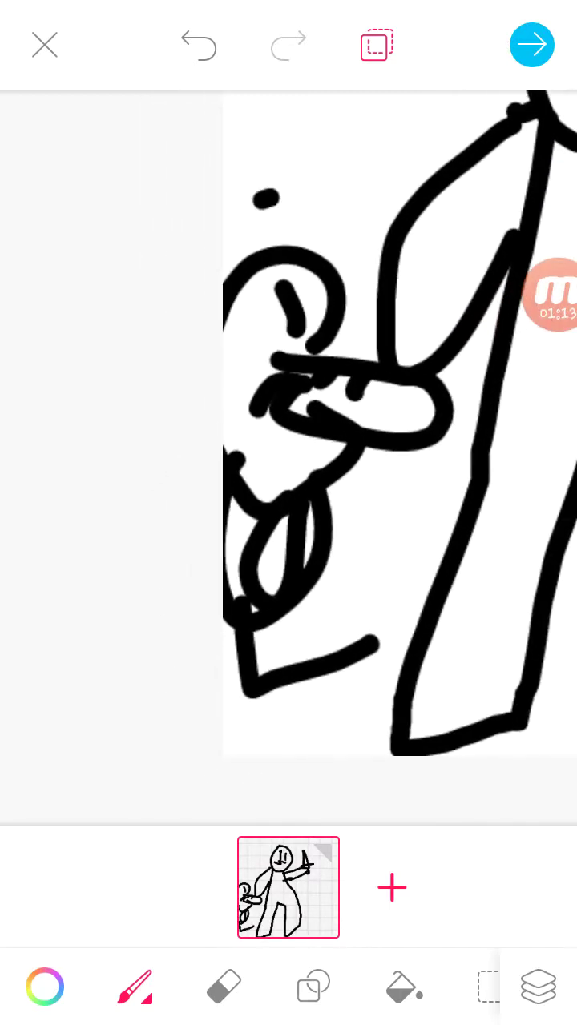
scroll(320, 400, "down", 4)
scroll(288, 401, "up", 5)
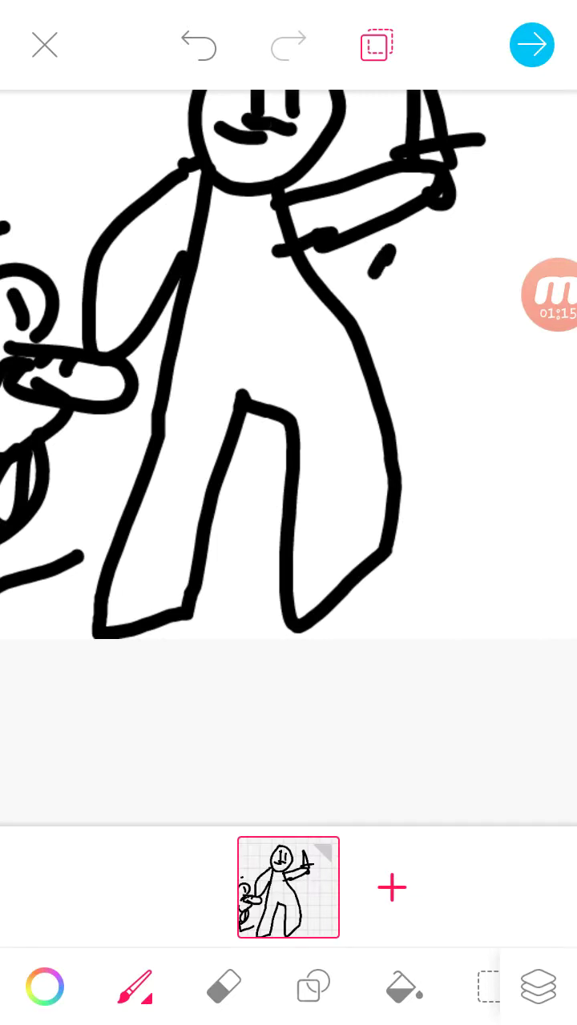
left_click_drag(384, 272, 364, 320)
scroll(288, 360, "down", 4)
scroll(288, 360, "up", 2)
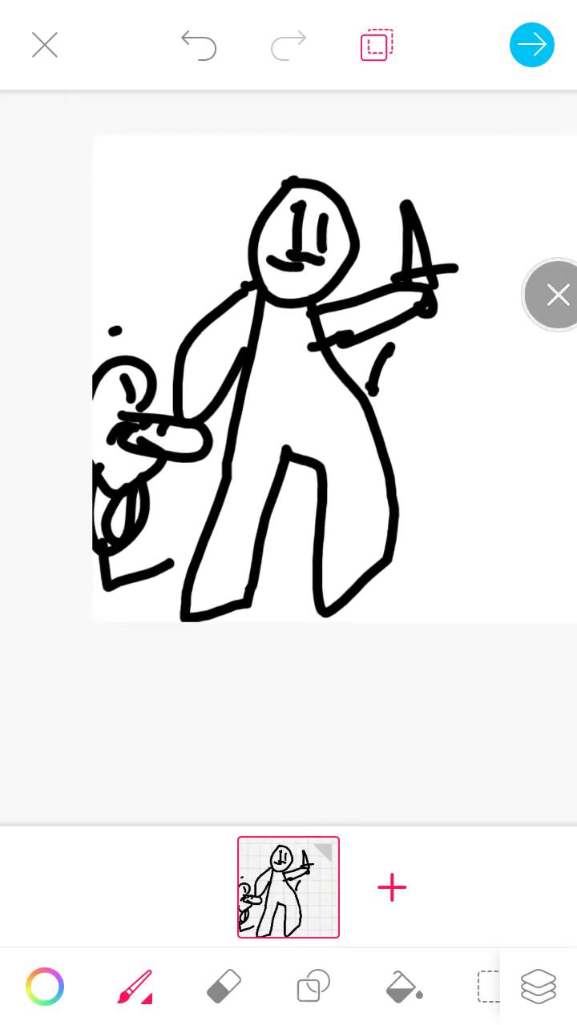
left_click(552, 295)
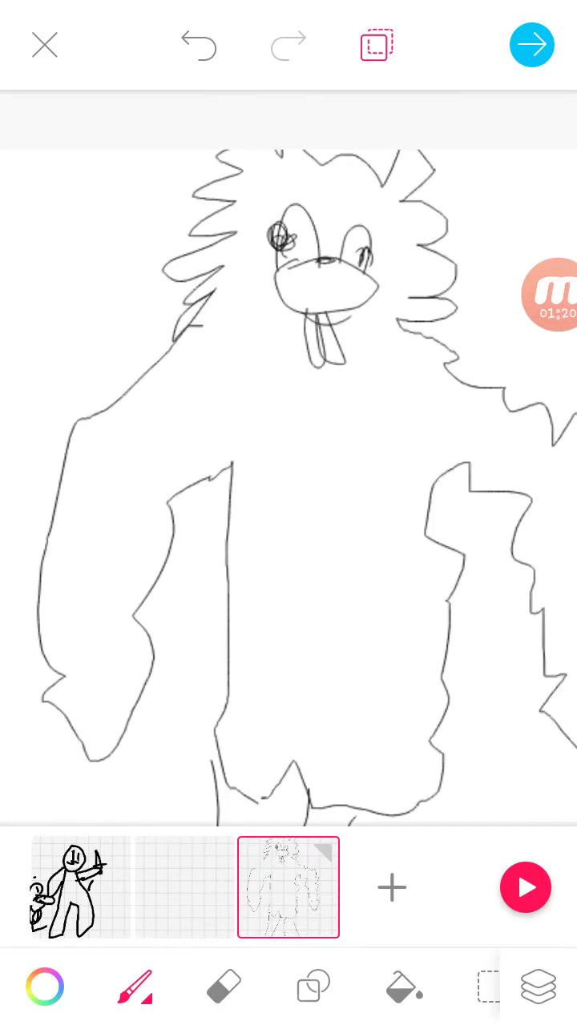
scroll(289, 481, "down", 3)
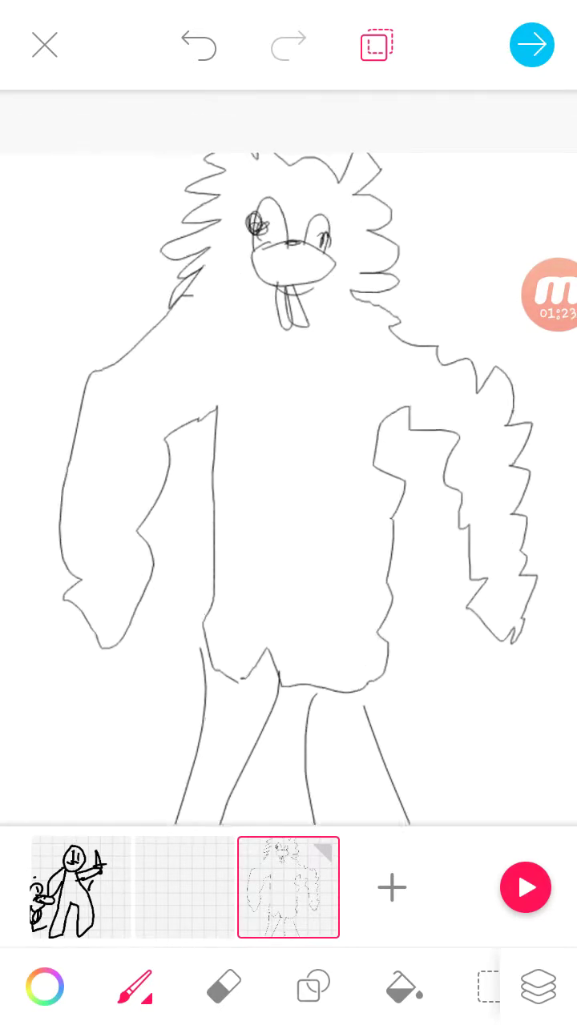
scroll(289, 481, "down", 4)
Pan and zoom around the furry creature in frame three, ending on its face
mouse_move(304, 553)
left_mouse_down()
mouse_move(387, 288)
mouse_move(481, 120)
mouse_move(144, 424)
mouse_move(401, 593)
left_mouse_up()
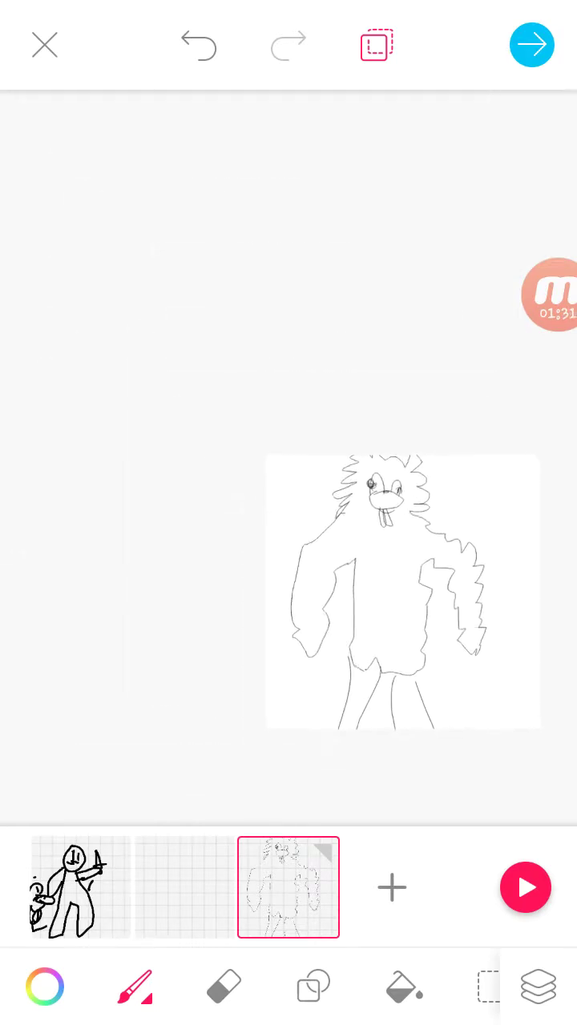
mouse_move(400, 593)
left_mouse_down()
mouse_move(272, 400)
mouse_move(473, 608)
mouse_move(496, 625)
left_mouse_up()
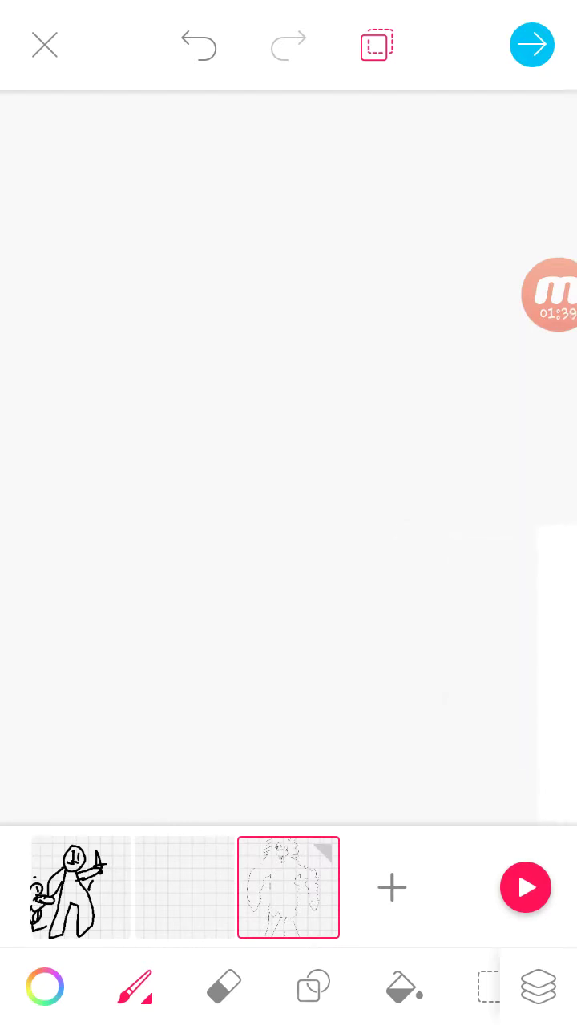
mouse_move(561, 640)
left_mouse_down()
mouse_move(401, 633)
mouse_move(265, 568)
left_mouse_up()
scroll(277, 513, "up", 5)
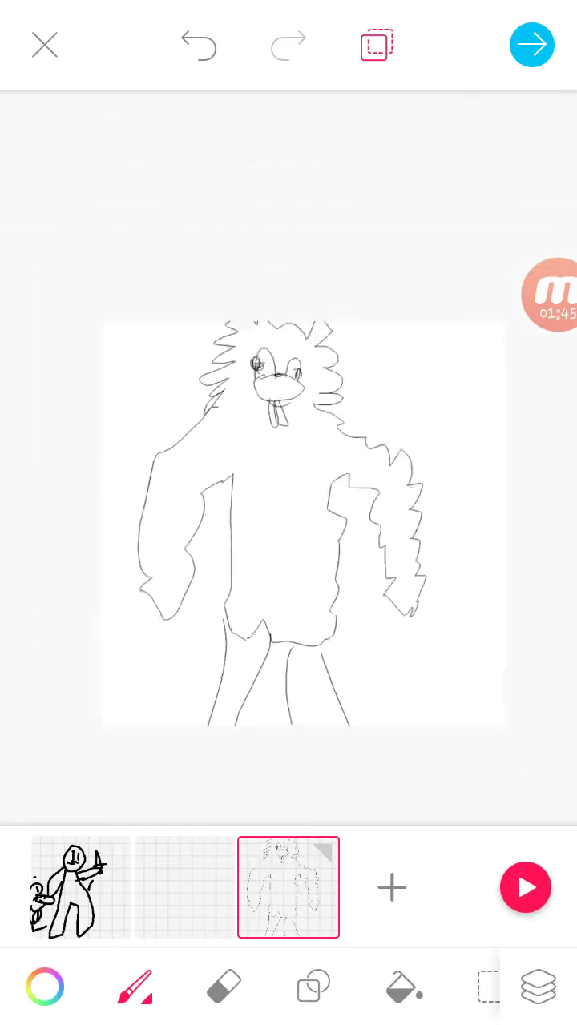
scroll(288, 481, "up", 3)
left_click_drag(288, 505, 285, 512)
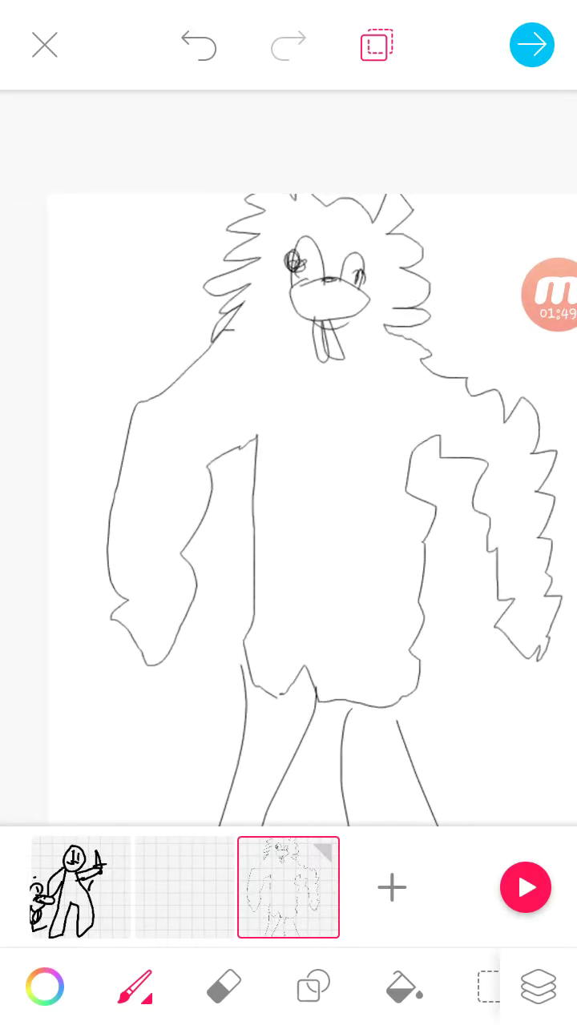
scroll(336, 512, "down", 5)
scroll(337, 513, "up", 5)
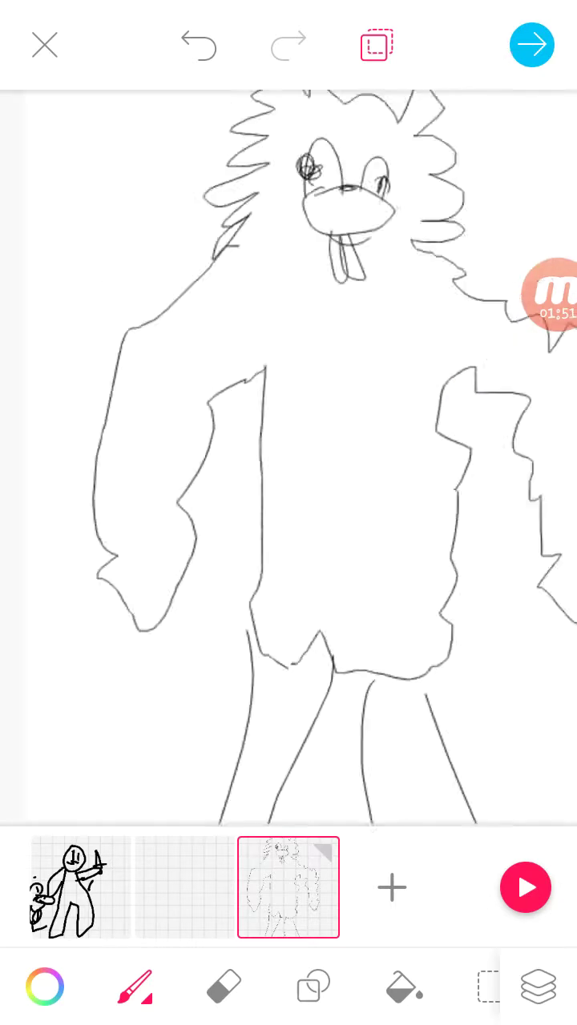
scroll(288, 480, "down", 3)
scroll(288, 512, "up", 2)
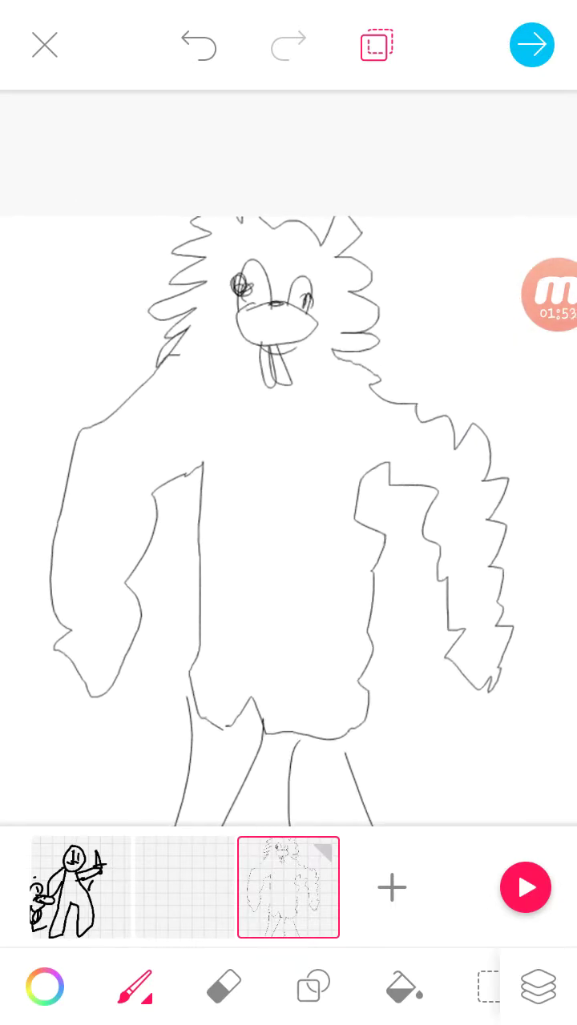
scroll(288, 512, "up", 2)
scroll(288, 512, "up", 2)
scroll(288, 513, "up", 2)
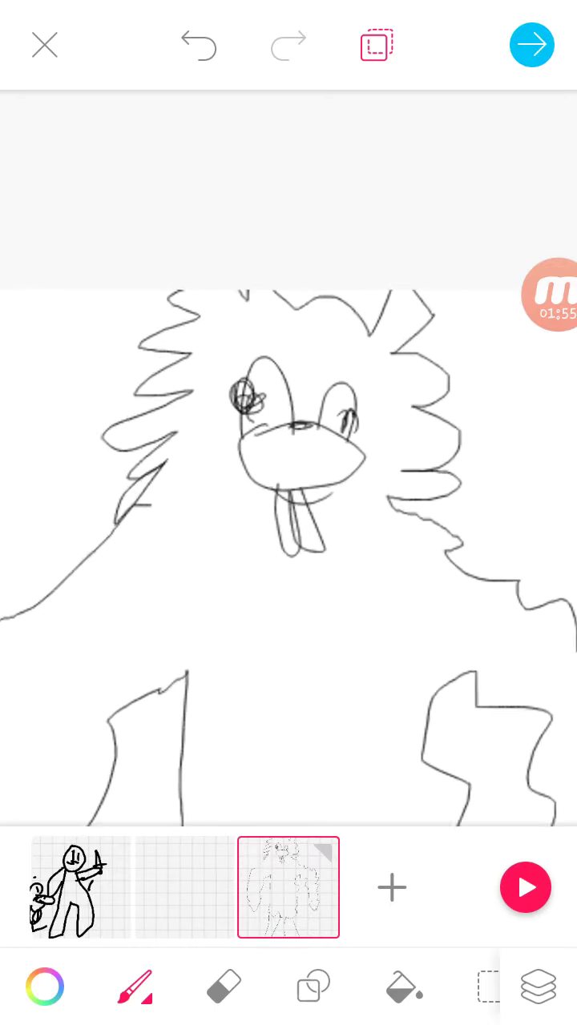
scroll(288, 513, "up", 2)
scroll(288, 513, "up", 2)
mouse_move(288, 400)
left_mouse_down()
mouse_move(288, 560)
mouse_move(289, 448)
left_mouse_up()
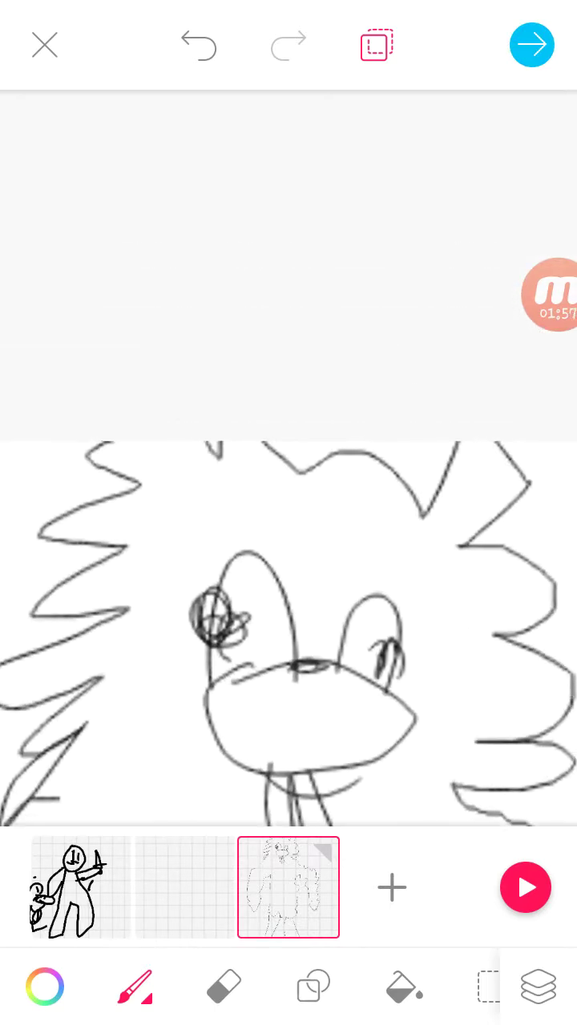
scroll(289, 560, "down", 5)
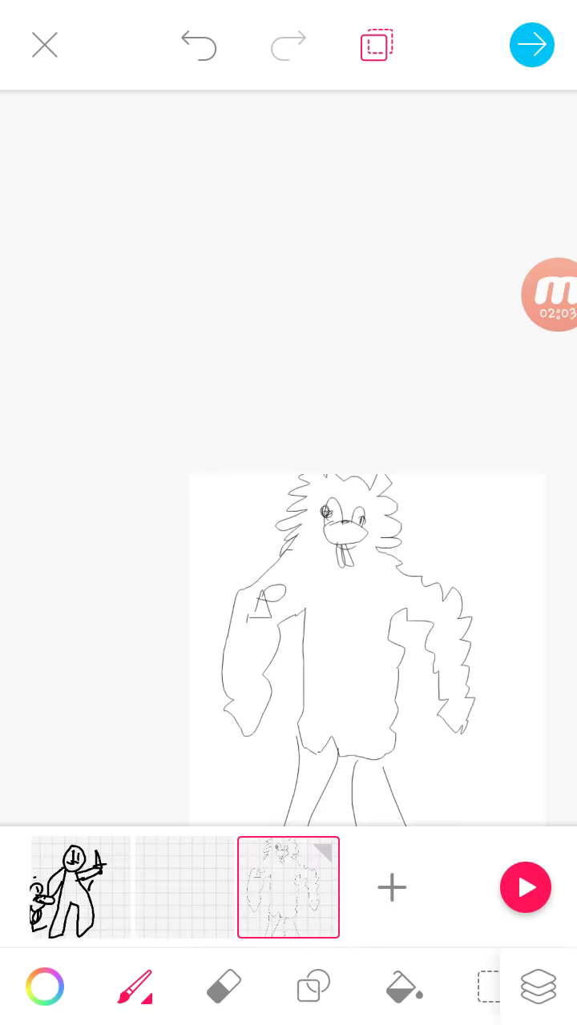
scroll(352, 561, "down", 5)
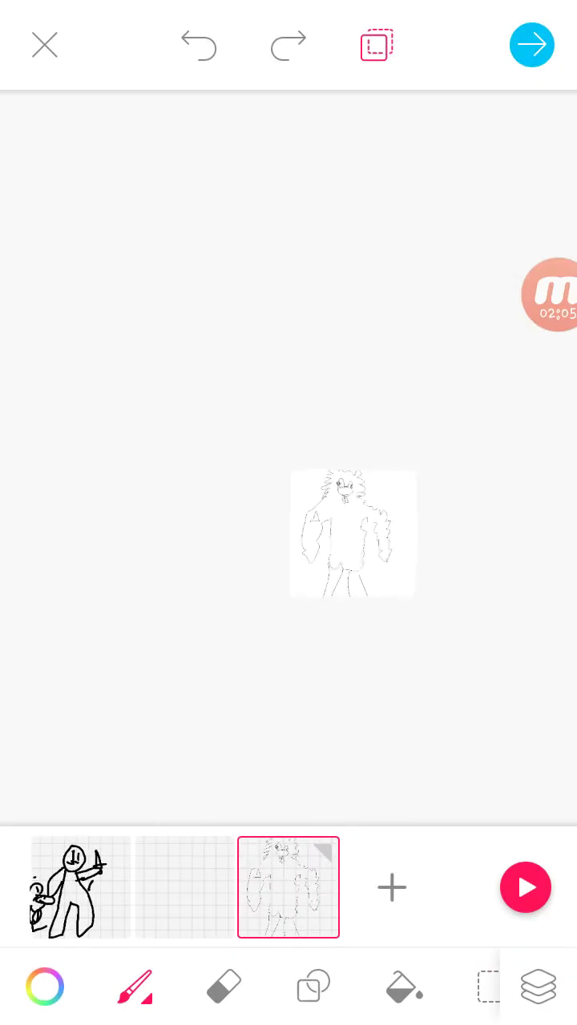
scroll(364, 552, "up", 8)
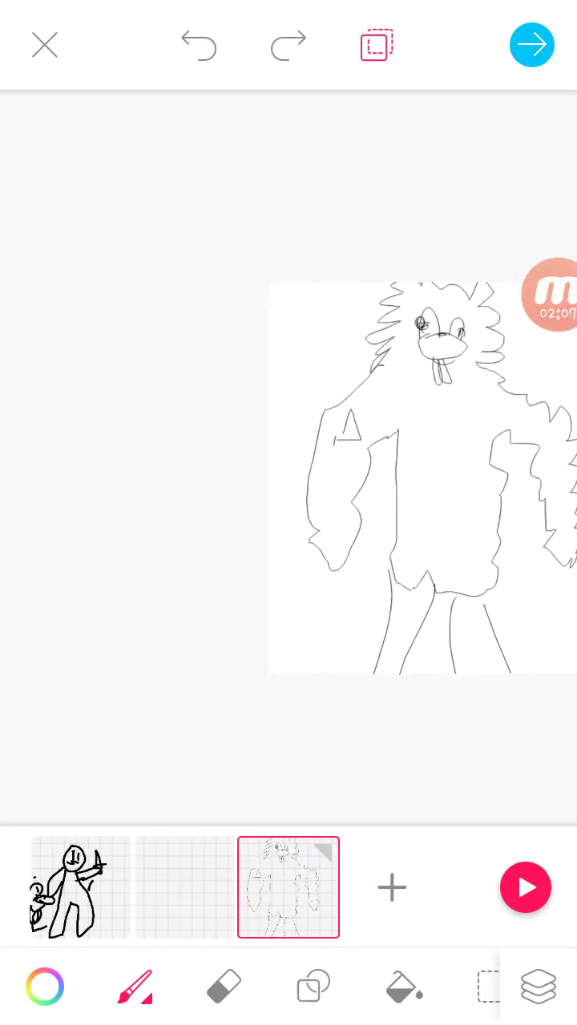
scroll(344, 449, "up", 8)
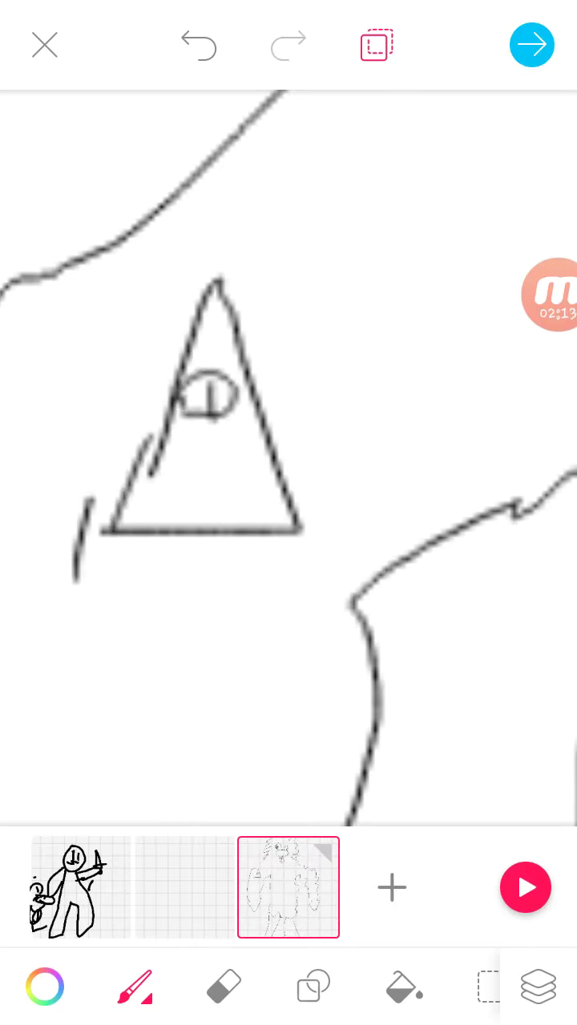
Black out the chest triangle with dense scribbles, then zoom back out
mouse_move(241, 465)
left_mouse_down()
mouse_move(201, 521)
mouse_move(224, 320)
mouse_move(320, 161)
mouse_move(208, 689)
left_mouse_up()
left_click_drag(224, 280, 240, 601)
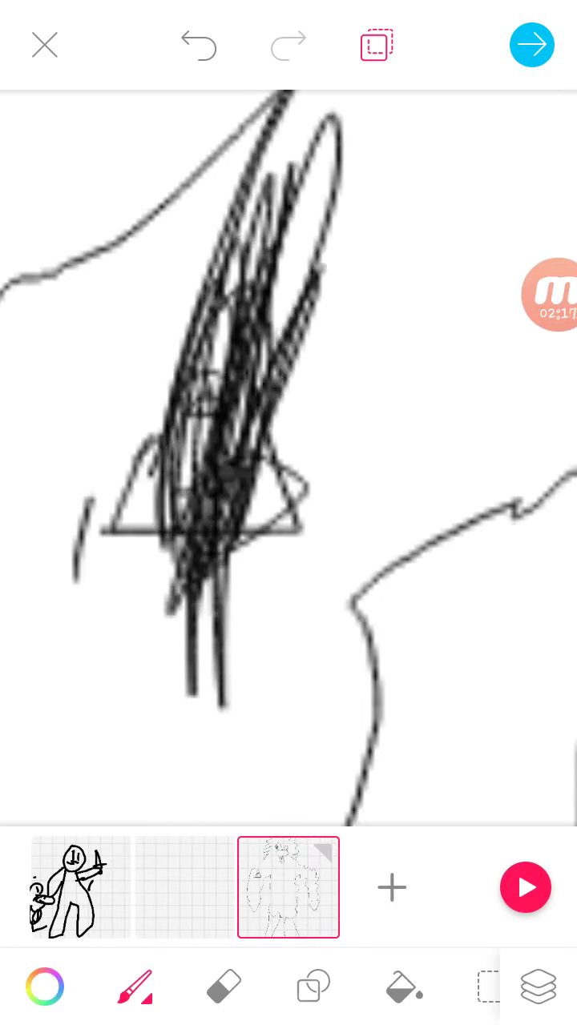
scroll(288, 448, "down", 8)
mouse_move(289, 481)
left_mouse_down()
mouse_move(240, 400)
mouse_move(521, 321)
mouse_move(360, 361)
mouse_move(288, 400)
mouse_move(240, 417)
left_mouse_up()
scroll(289, 449, "down", 5)
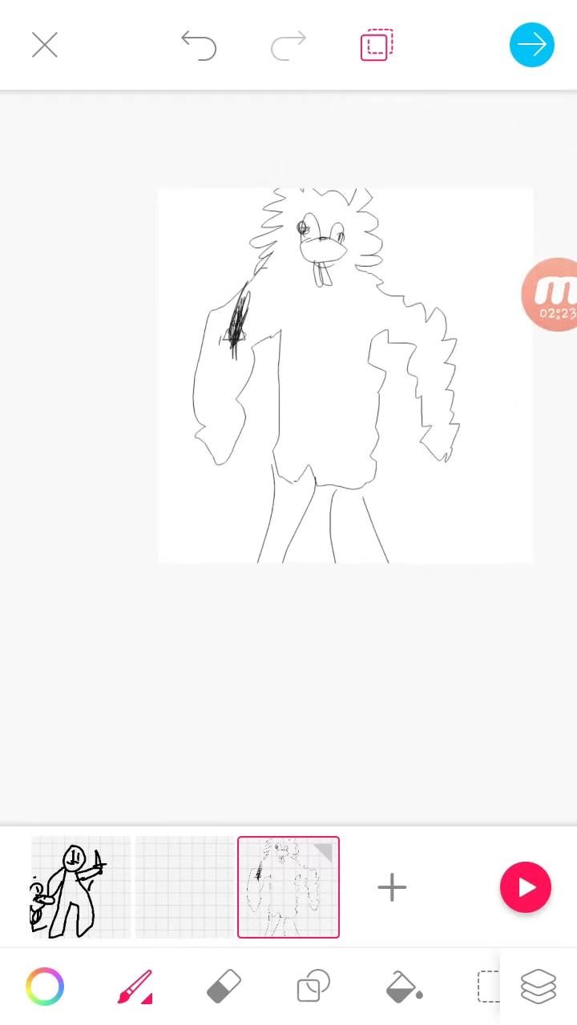
scroll(288, 361, "up", 4)
scroll(320, 400, "down", 5)
Pick red as the drawing colour and return to the freehand brush
left_click(44, 986)
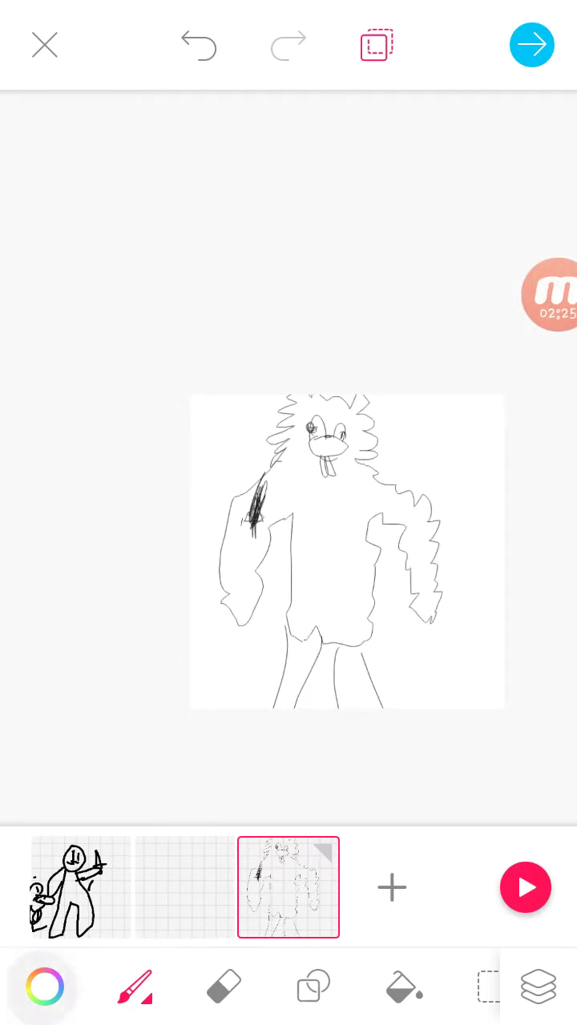
scroll(320, 886, "right", 3)
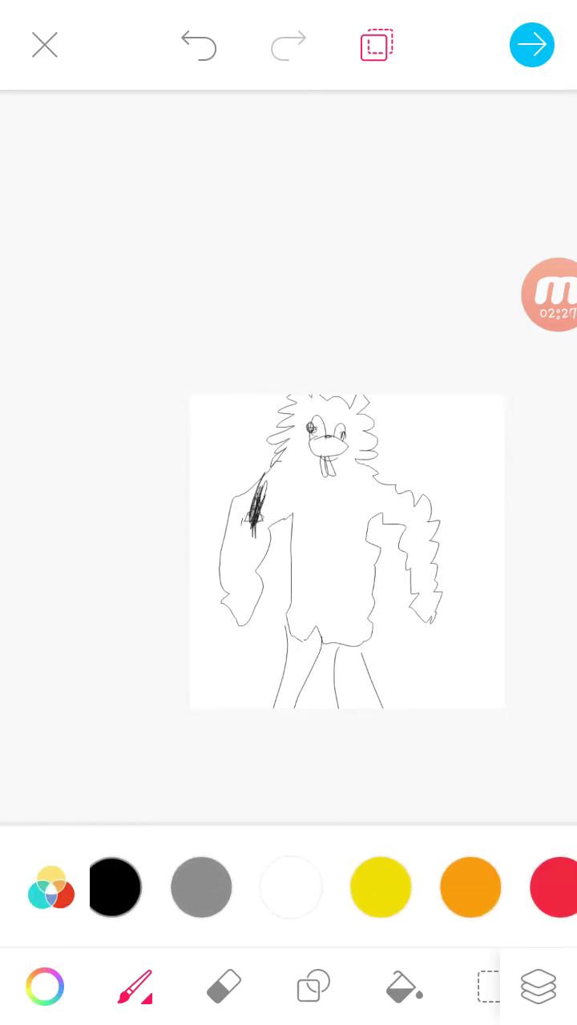
left_click(544, 886)
left_click(405, 987)
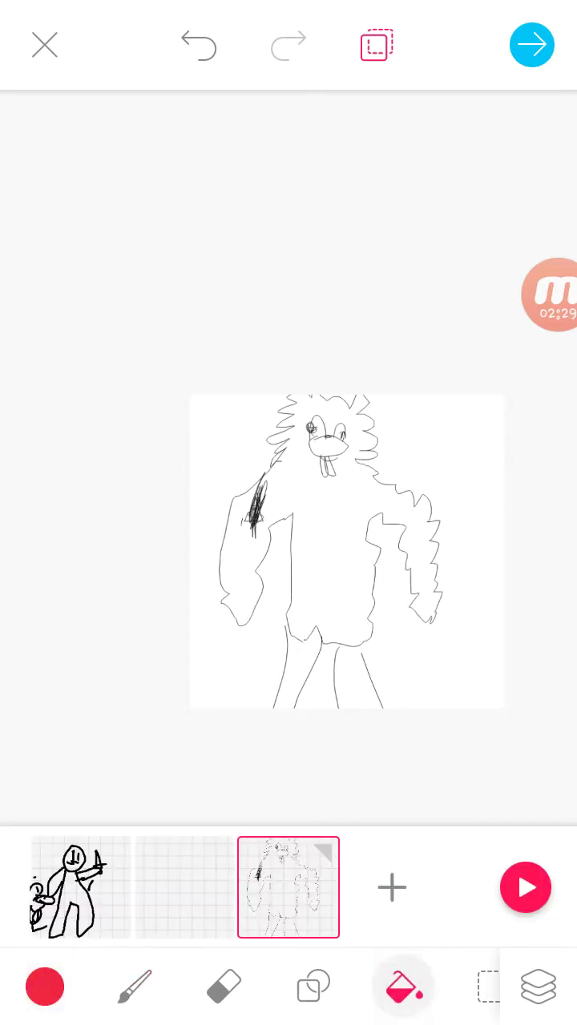
left_click(134, 986)
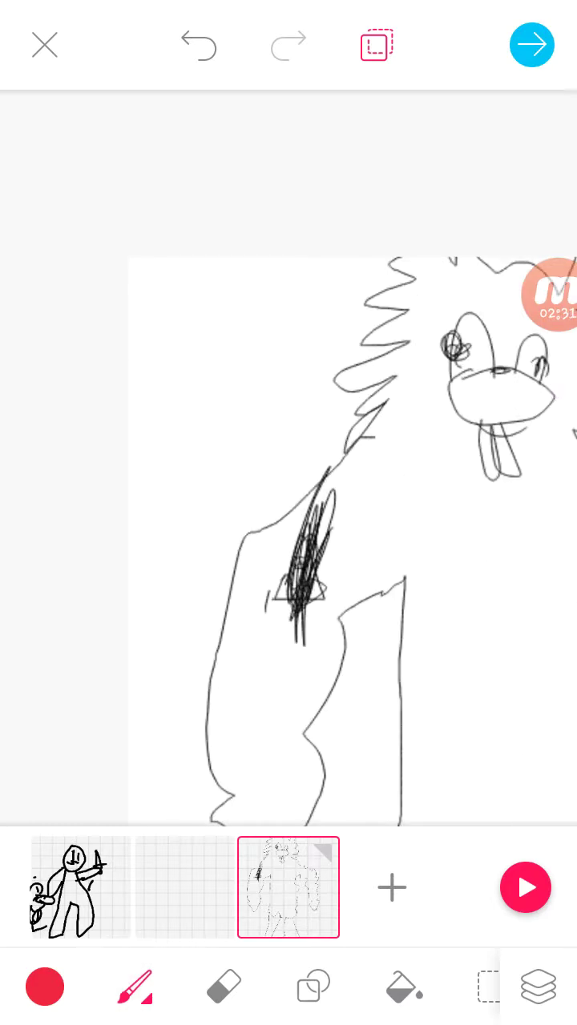
scroll(288, 512, "up", 5)
Scribble red over the creature's torso and right arm, then recentre the figure
mouse_move(312, 473)
left_mouse_down()
mouse_move(240, 745)
mouse_move(368, 304)
mouse_move(256, 801)
left_mouse_up()
mouse_move(344, 312)
left_mouse_down()
mouse_move(336, 737)
mouse_move(289, 528)
mouse_move(465, 240)
mouse_move(497, 760)
left_mouse_up()
mouse_move(481, 288)
left_mouse_down()
mouse_move(497, 736)
mouse_move(528, 321)
left_mouse_up()
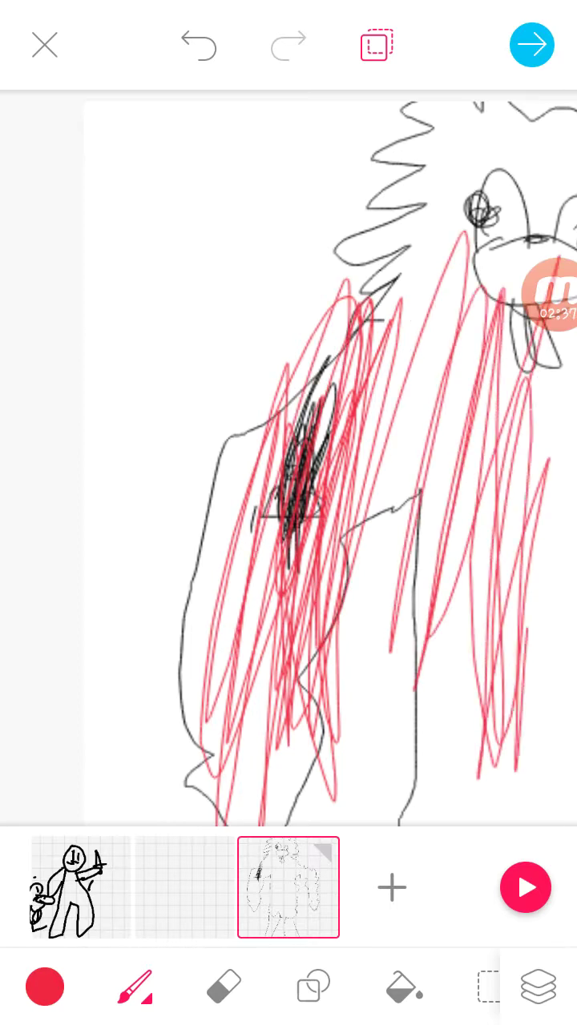
scroll(320, 480, "down", 5)
scroll(360, 480, "down", 3)
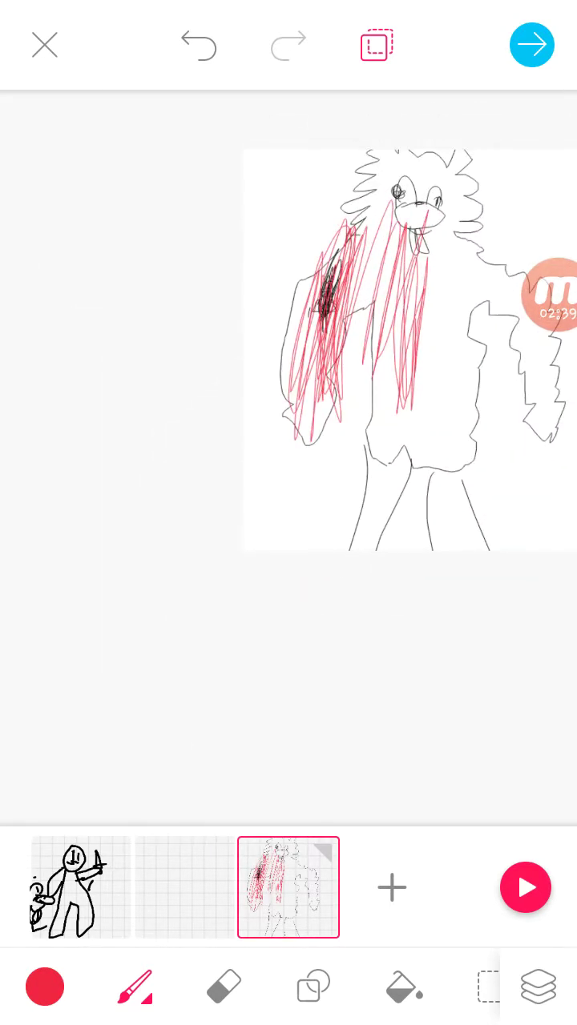
scroll(361, 320, "up", 8)
mouse_move(512, 297)
left_mouse_down()
mouse_move(413, 617)
mouse_move(441, 760)
left_mouse_up()
left_click_drag(360, 440, 480, 784)
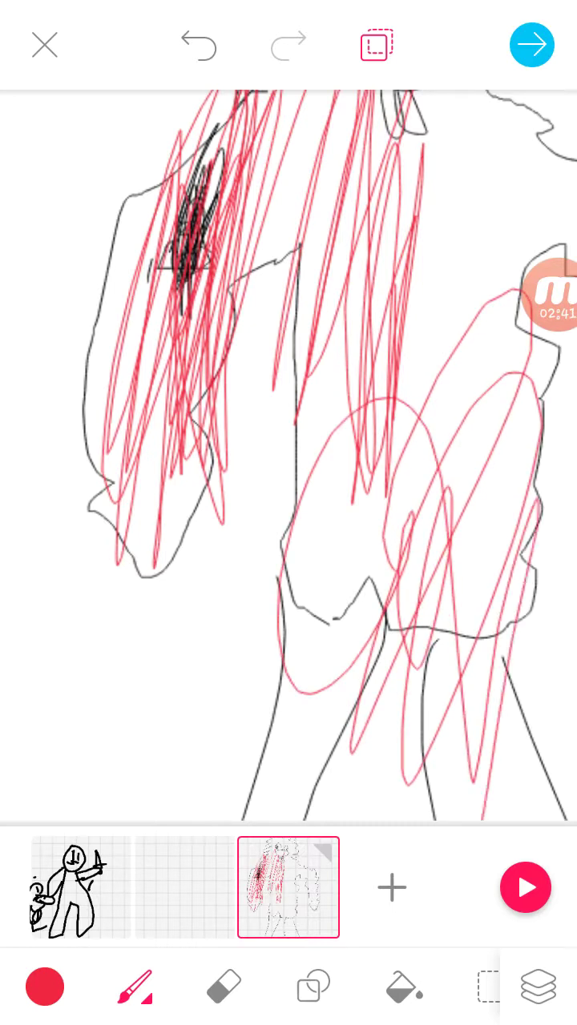
left_click_drag(480, 384, 417, 761)
scroll(288, 481, "down", 8)
left_click_drag(144, 608, 465, 376)
scroll(320, 401, "up", 5)
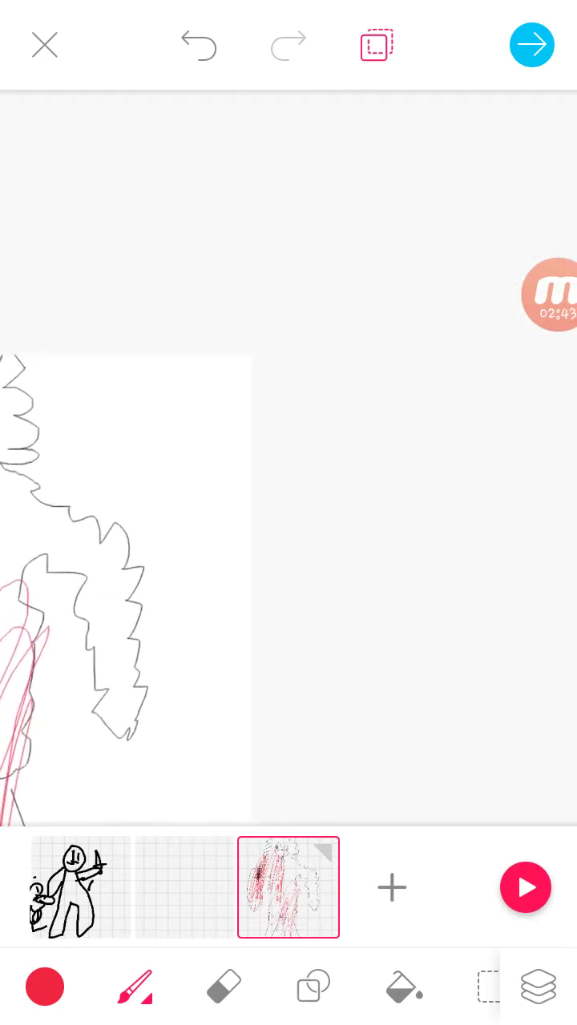
scroll(288, 480, "down", 4)
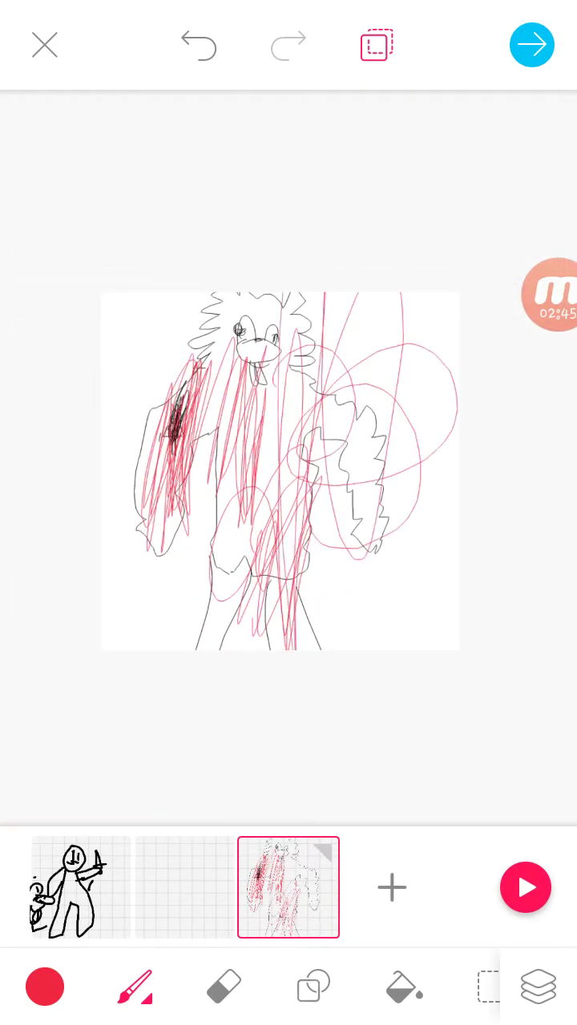
Fill the background red to the right, left and lower left of the figure
left_click(404, 987)
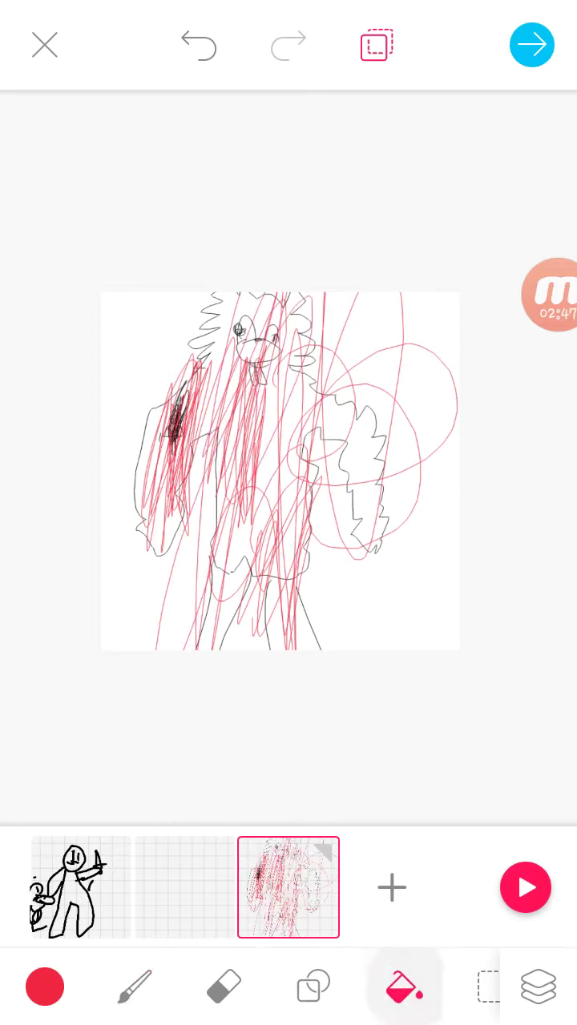
left_click(424, 577)
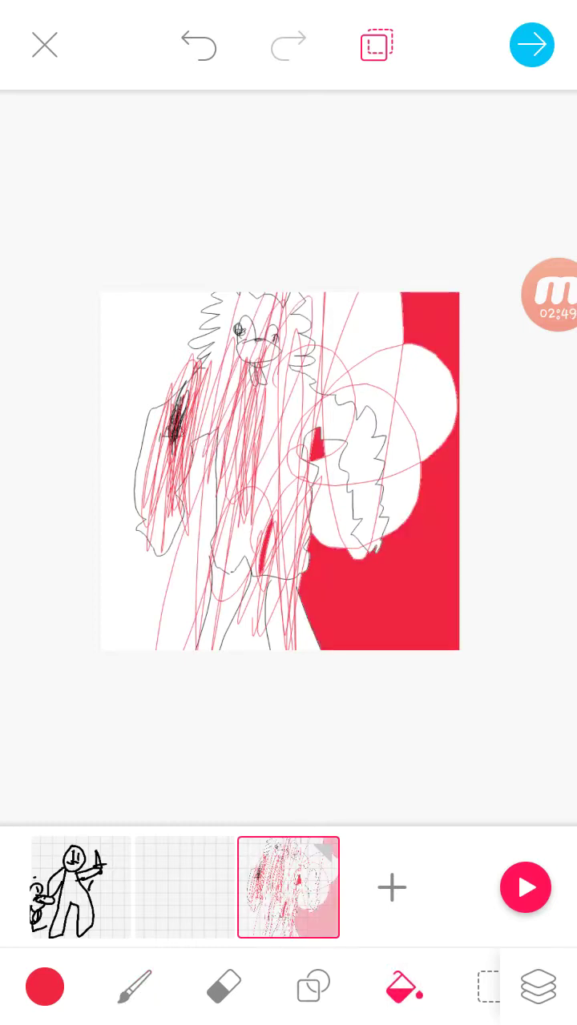
left_click(128, 401)
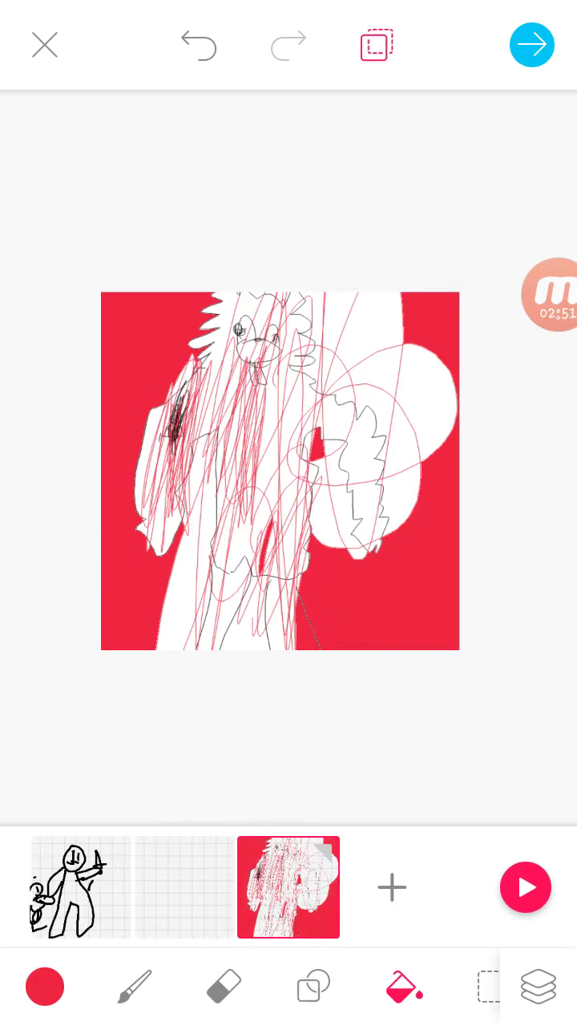
left_click(172, 609)
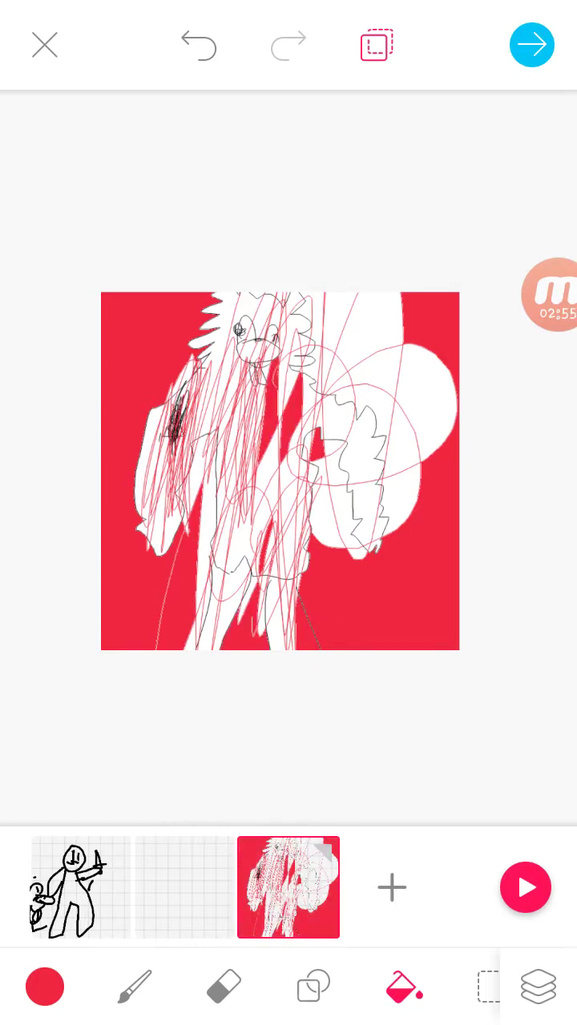
left_click(224, 986)
Erase a stretch at the canvas centre-left and set the brush size to 128
left_click_drag(241, 400, 181, 625)
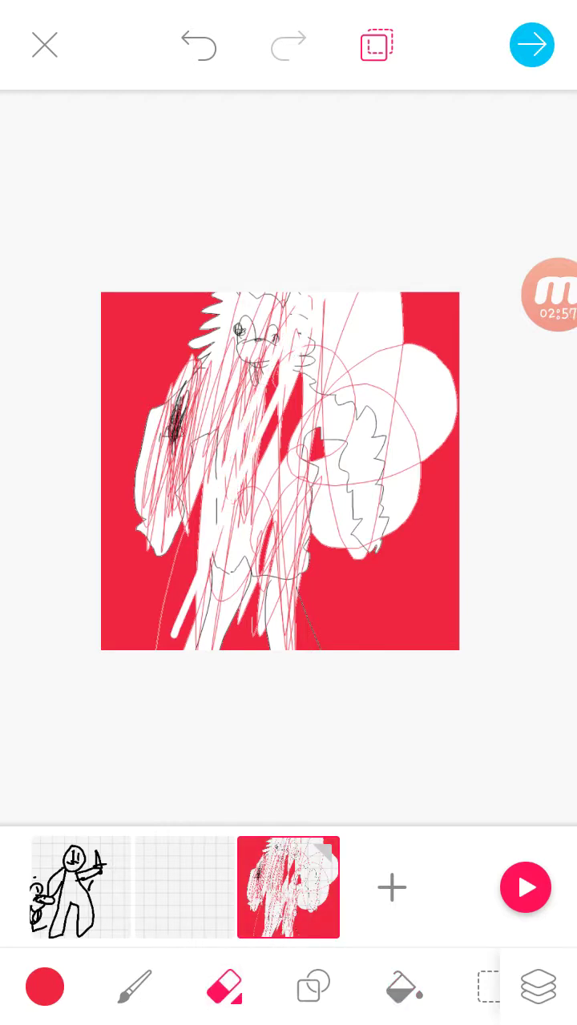
left_click(134, 986)
left_click(135, 986)
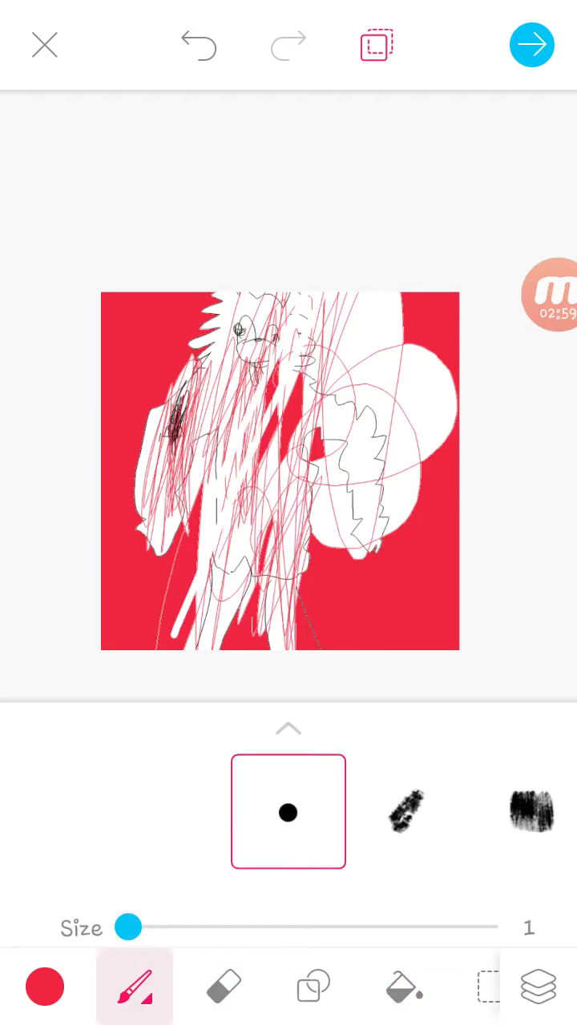
left_click_drag(165, 745, 497, 745)
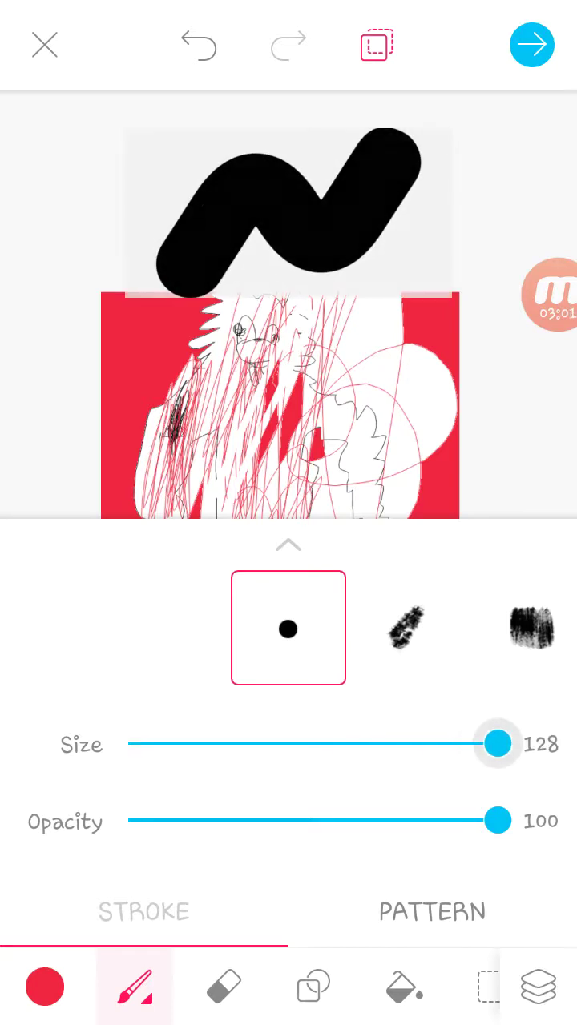
left_click(288, 401)
Paint thick red strokes over the whole canvas until frame three is solid red
left_click_drag(336, 320, 272, 625)
left_click_drag(232, 304, 224, 633)
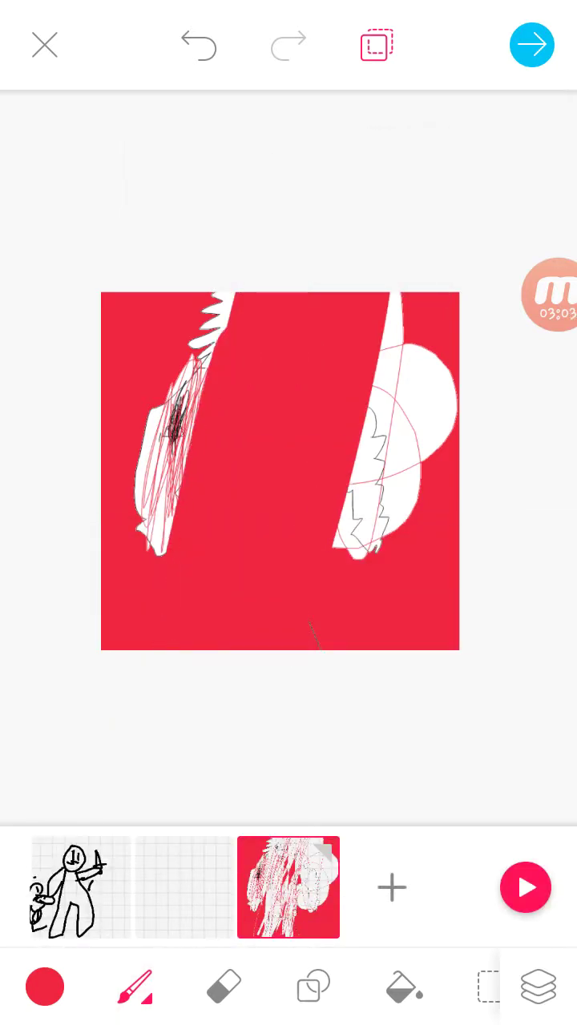
left_click_drag(184, 304, 176, 552)
left_click_drag(384, 304, 385, 497)
left_click_drag(400, 360, 392, 561)
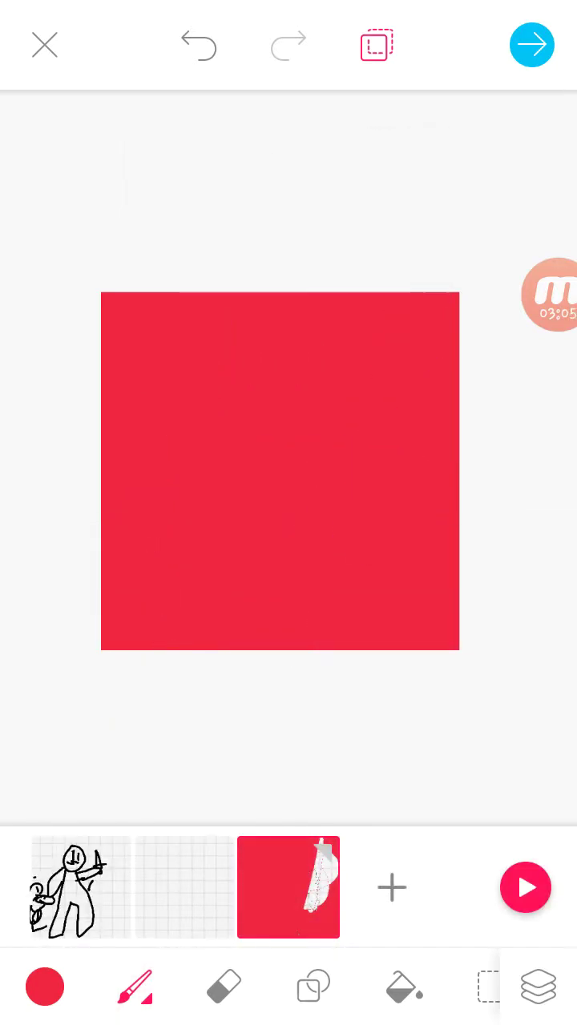
left_click(549, 295)
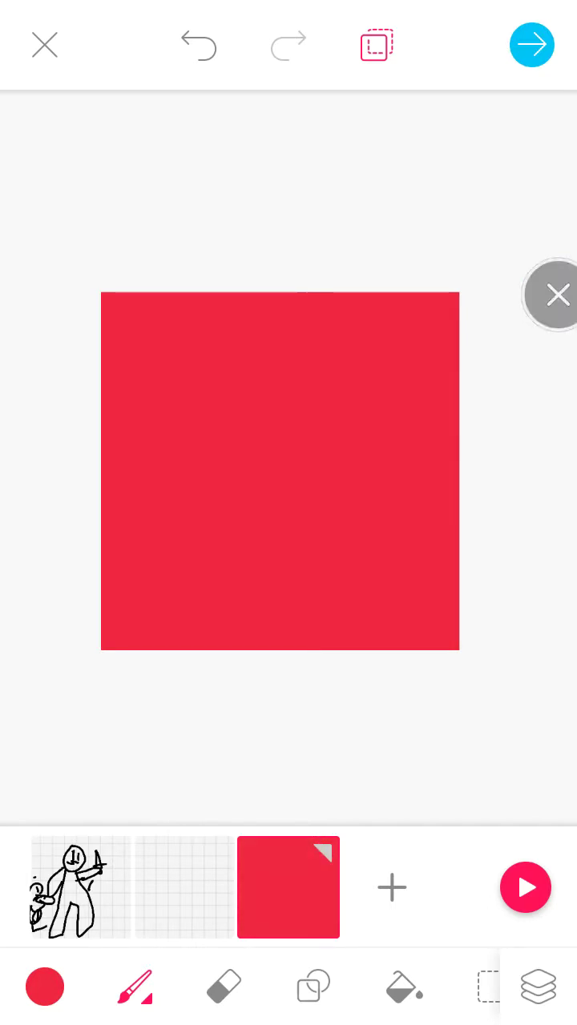